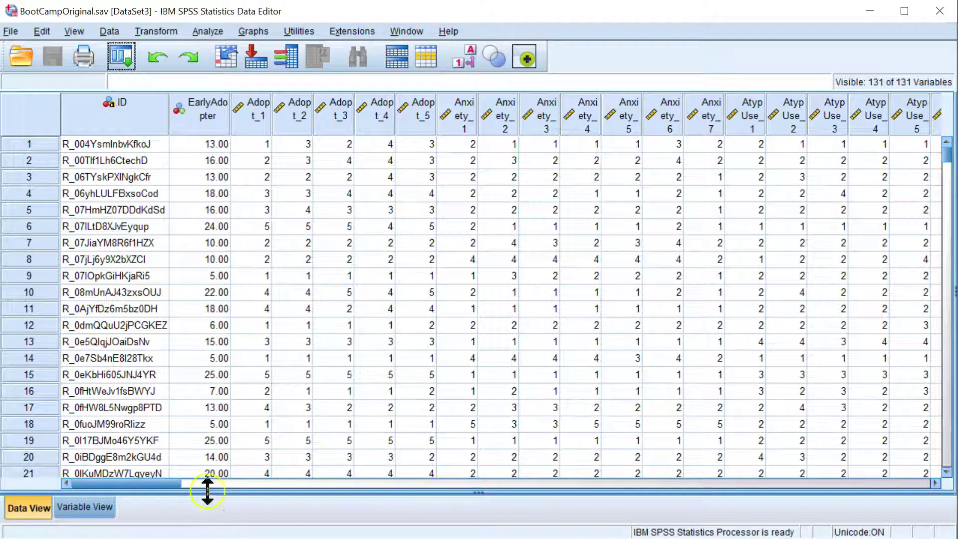
- Scroll right to the SocDes columns and select the SocDes_7 column
drag(177, 483, 555, 487)
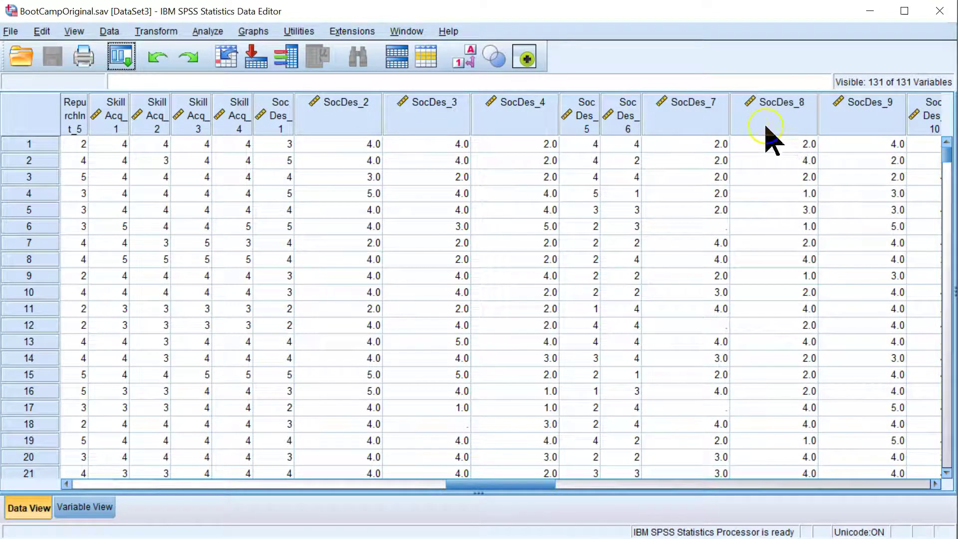
click(682, 119)
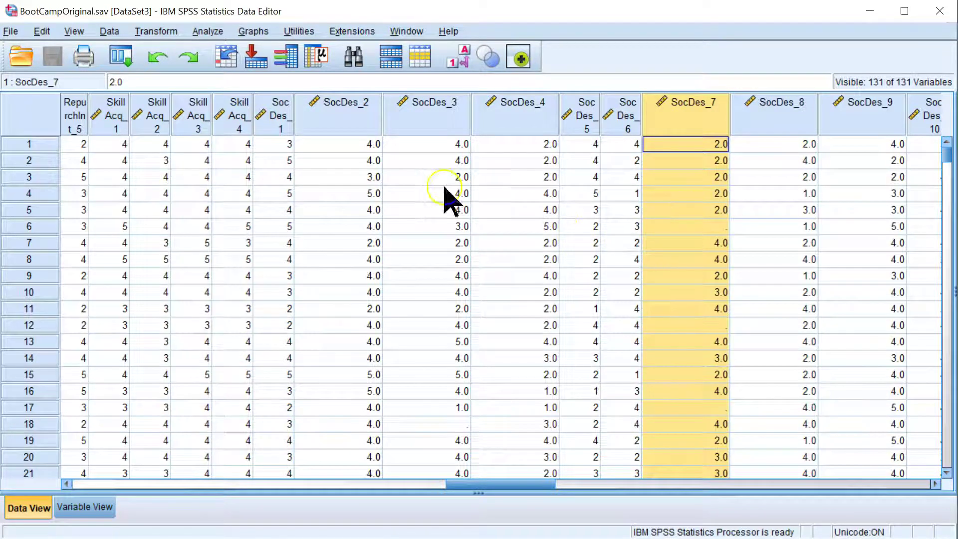
- Run Missing Value Analysis with EarlyAdopter through EarlyAdopterGroup as quantitative variables
click(201, 31)
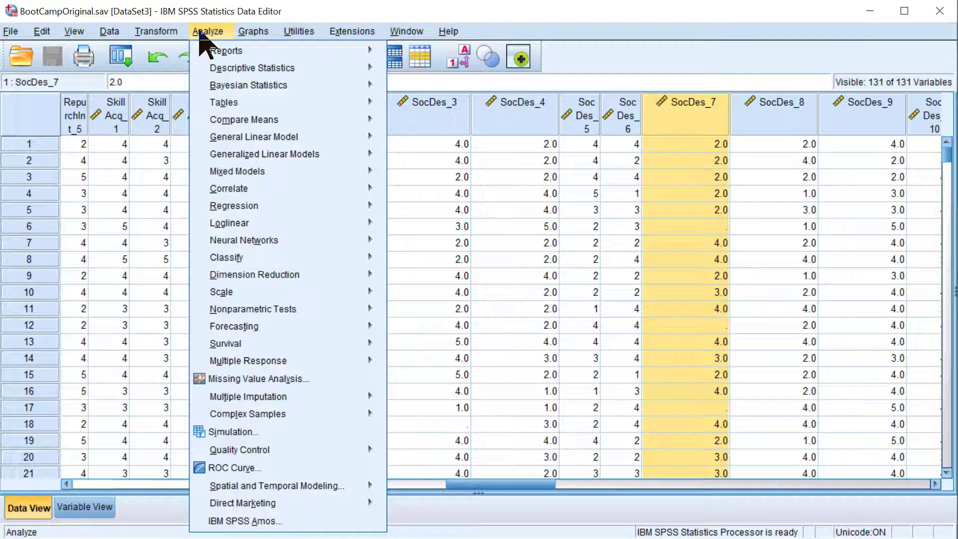
click(324, 381)
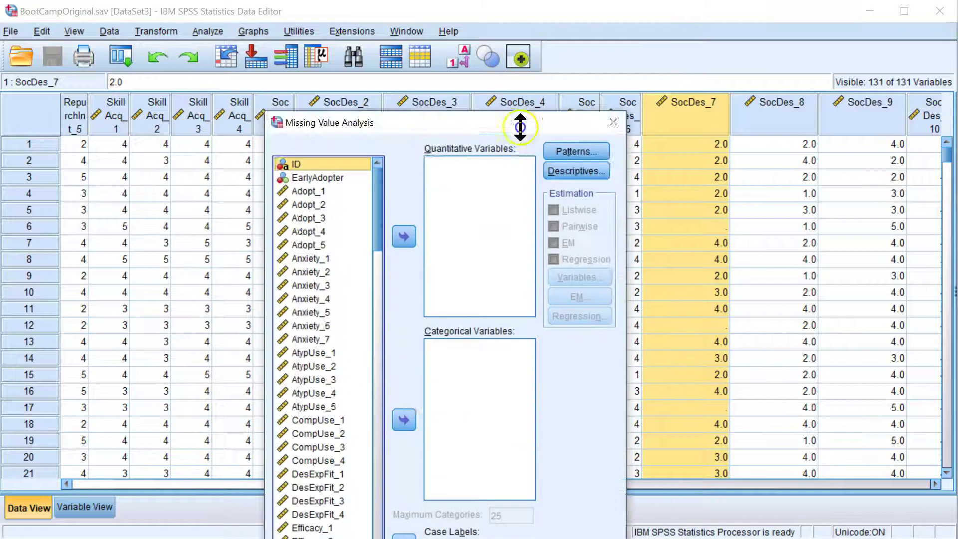
drag(520, 58, 522, 14)
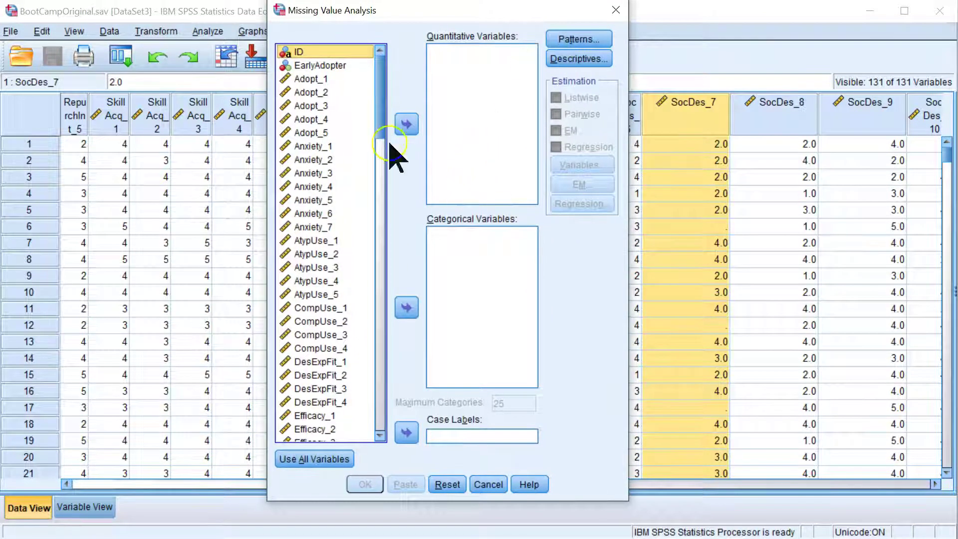
click(330, 65)
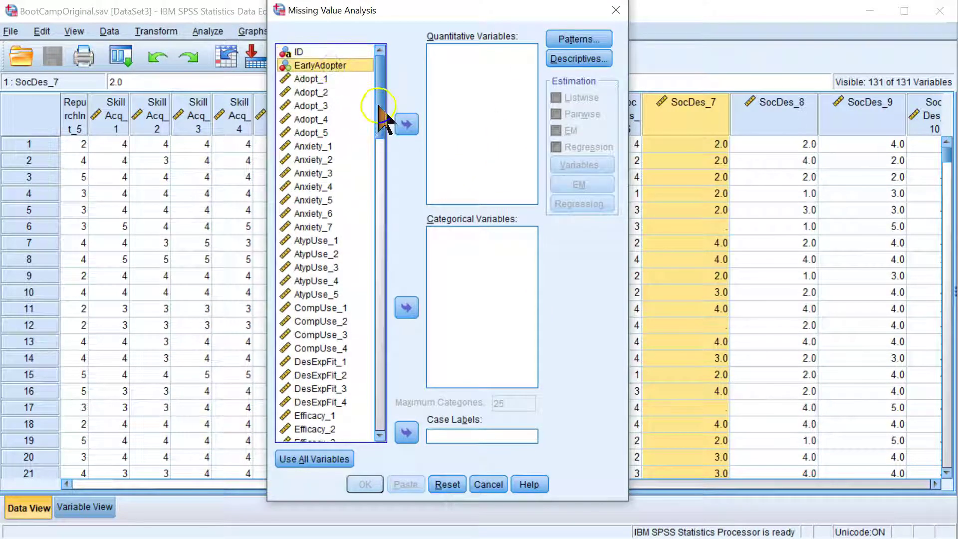
drag(384, 136, 397, 438)
shift+click(347, 436)
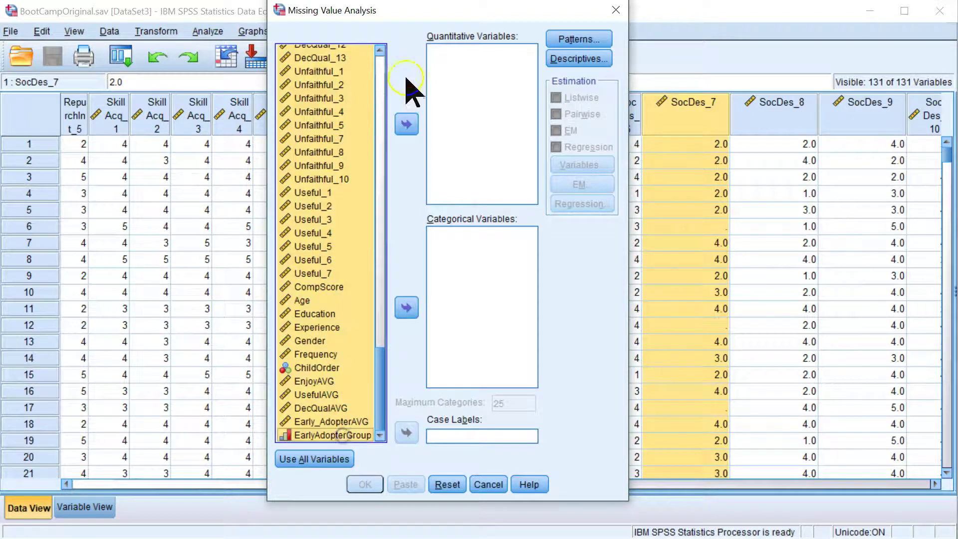
click(406, 124)
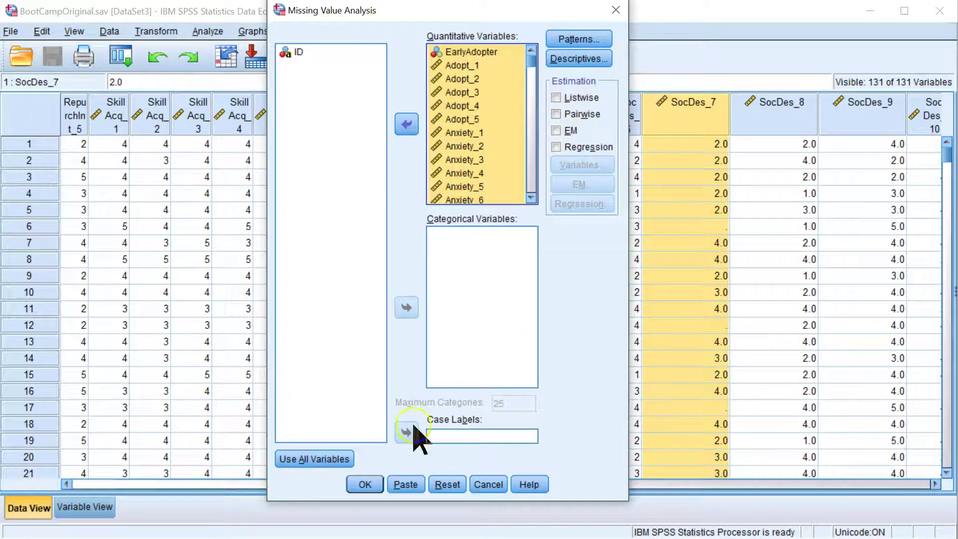
click(375, 484)
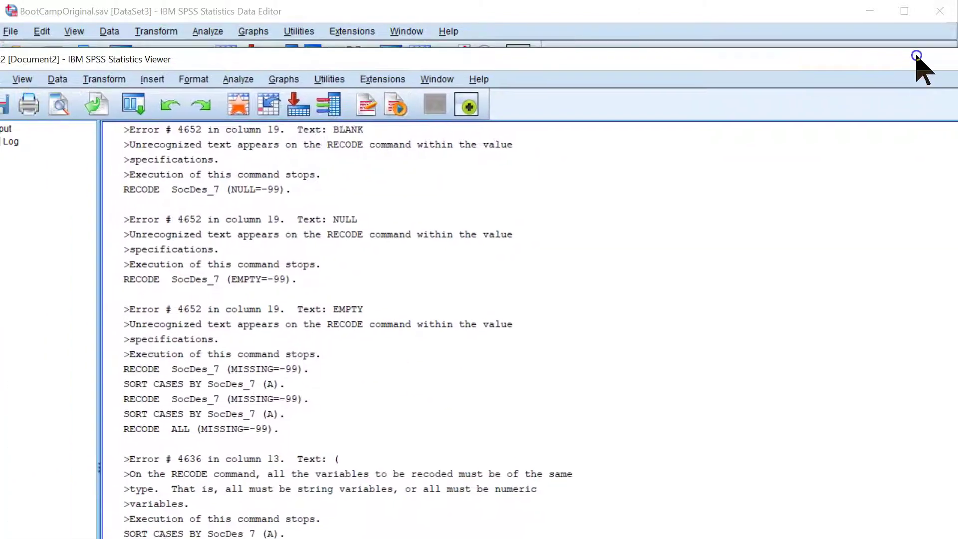
- Maximize the Output Viewer and open the Univariate Statistics table for editing
click(918, 56)
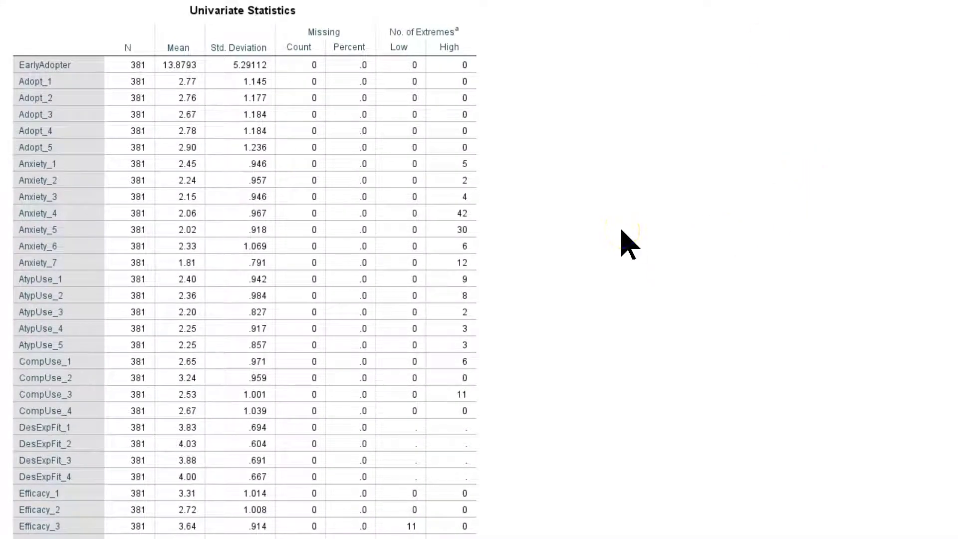
click(329, 167)
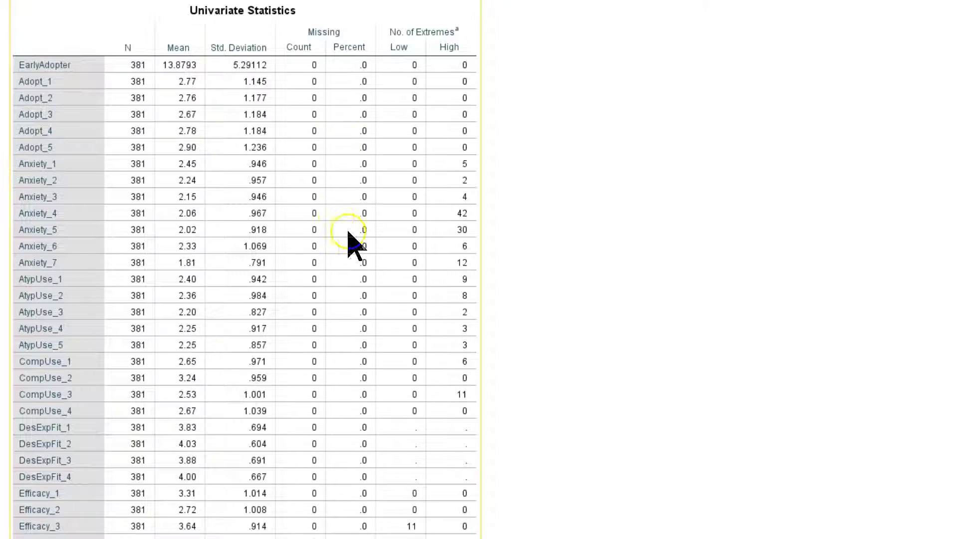
scroll(344, 222, down, 15)
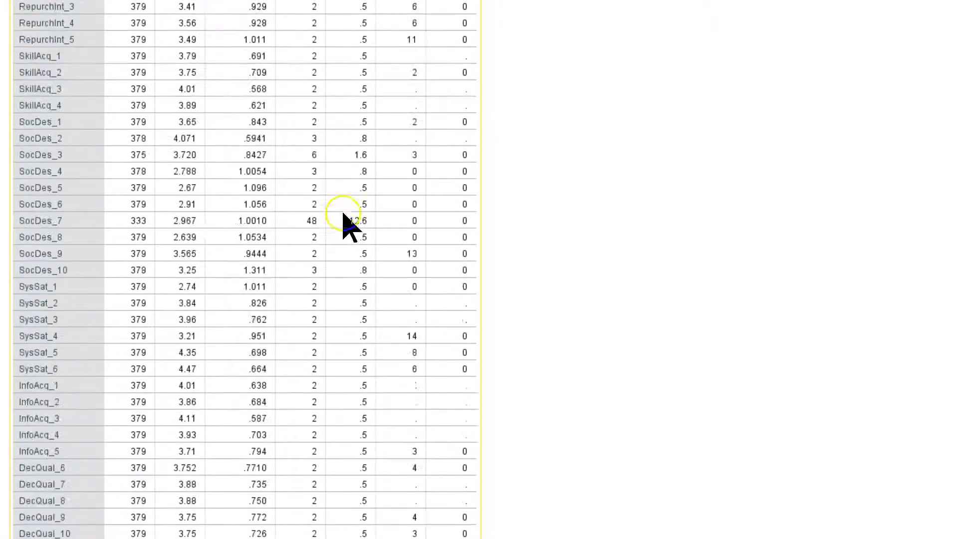
scroll(344, 215, up, 20)
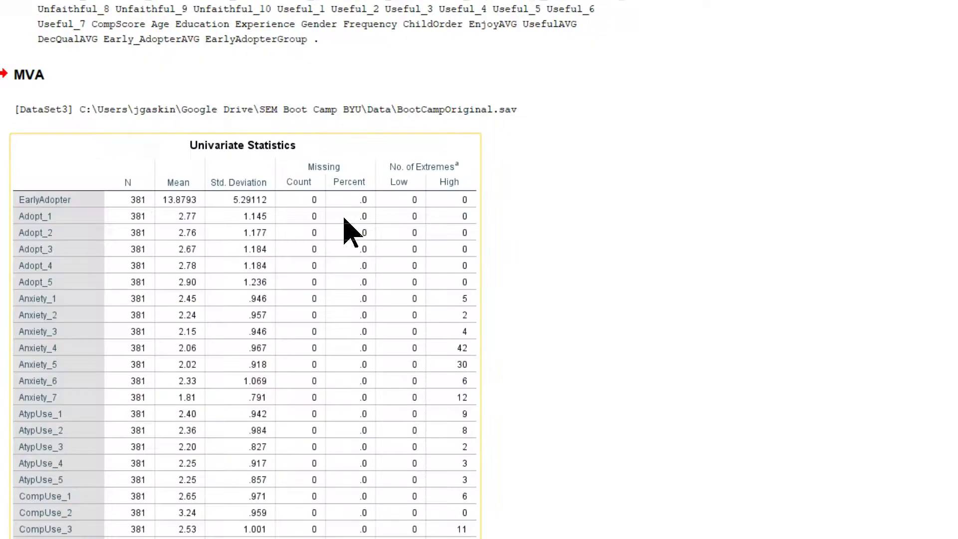
scroll(349, 232, down, 3)
click(415, 78)
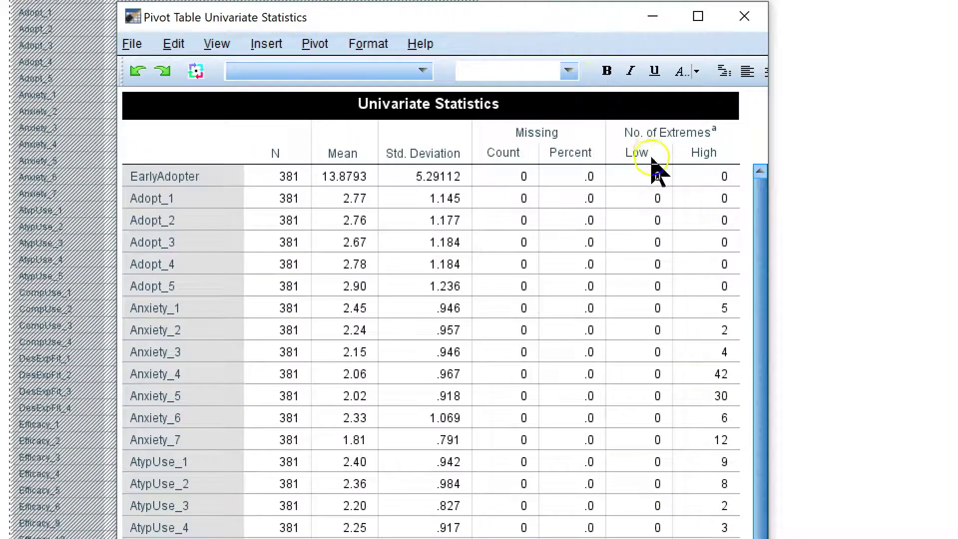
- Sort Univariate Statistics rows by missing Percent, highest first, putting SocDes_7 (12.6%) on top
click(648, 153)
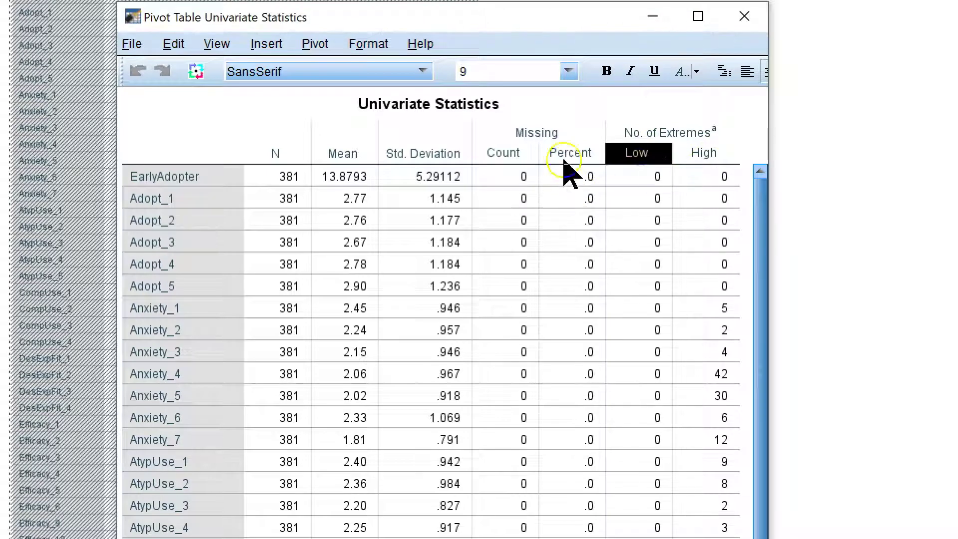
click(504, 152)
click(561, 156)
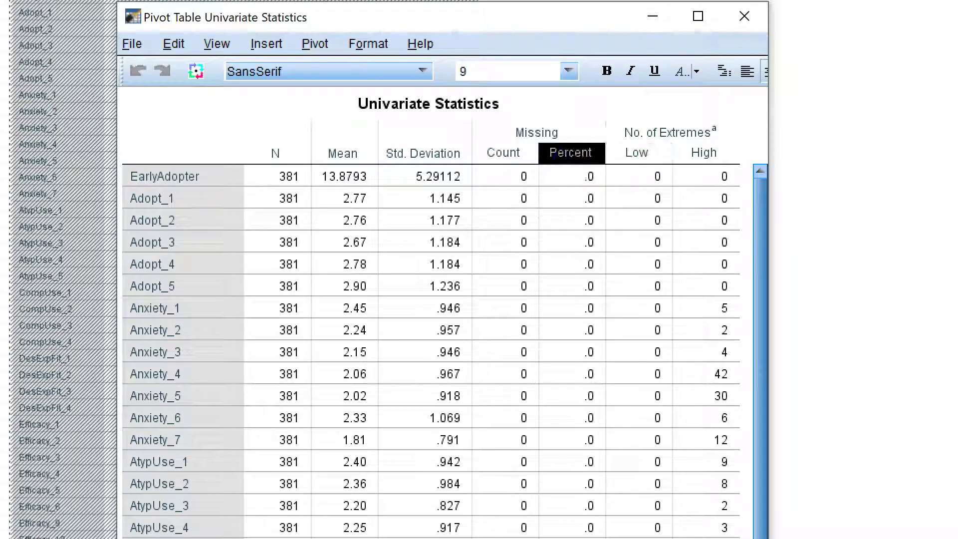
right_click(571, 158)
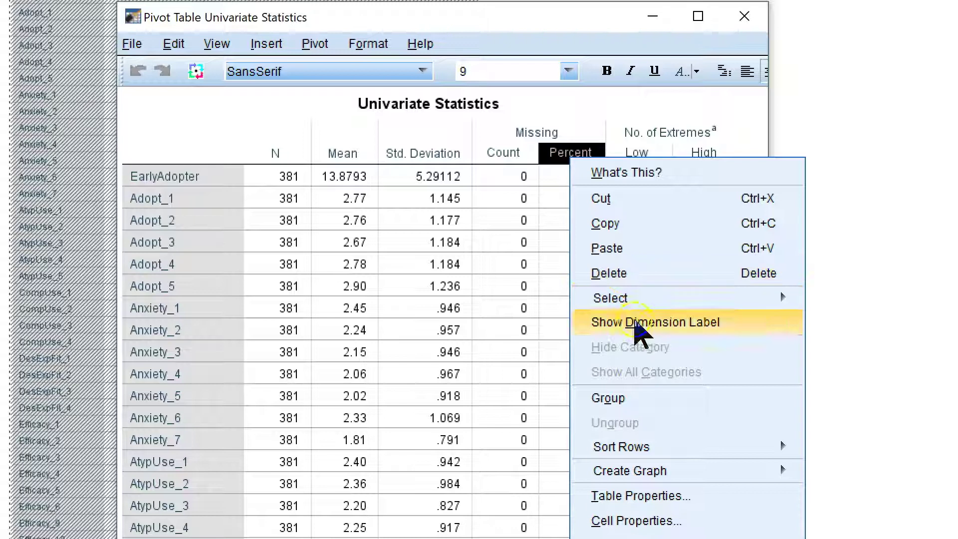
mouse_move(641, 449)
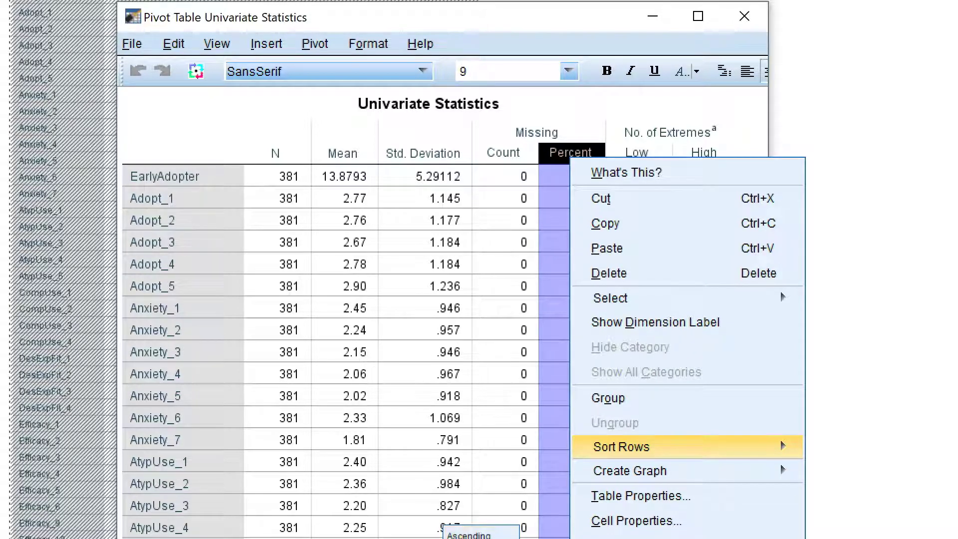
click(480, 535)
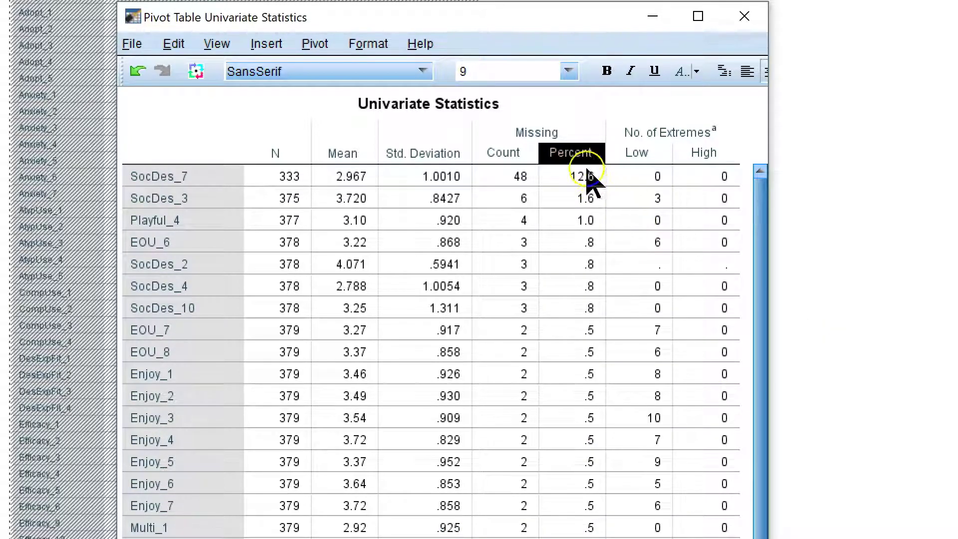
click(746, 17)
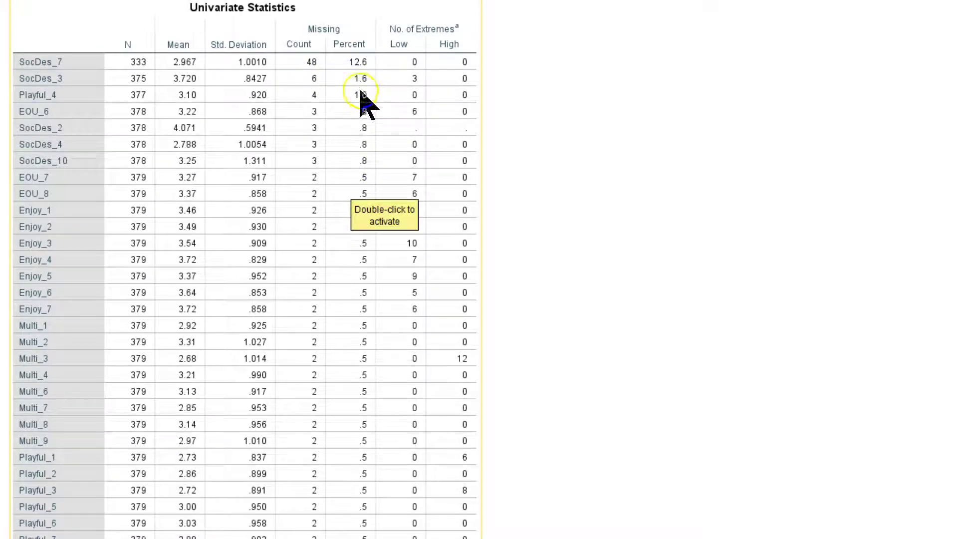
- Review the sorted Univariate Statistics table, then return to the Data Editor
click(585, 162)
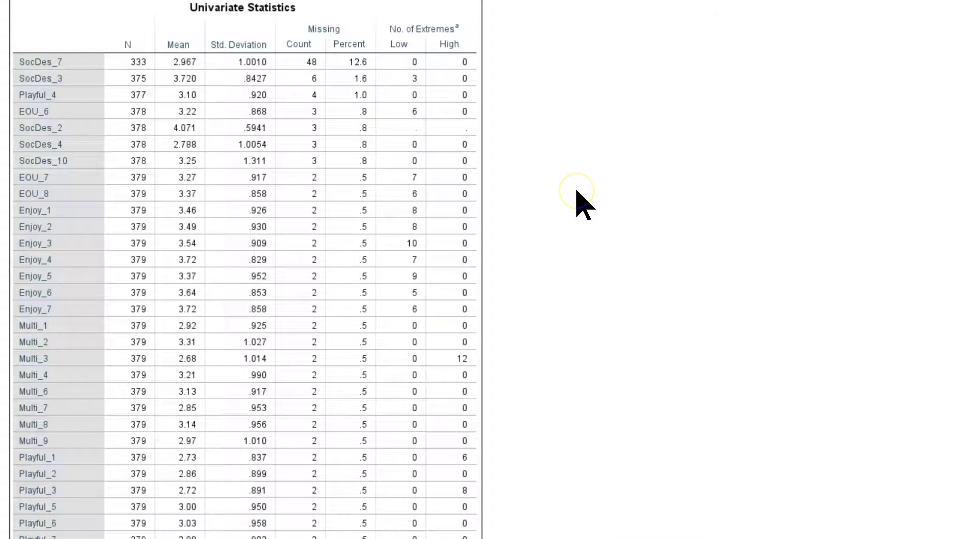
click(545, 183)
click(444, 204)
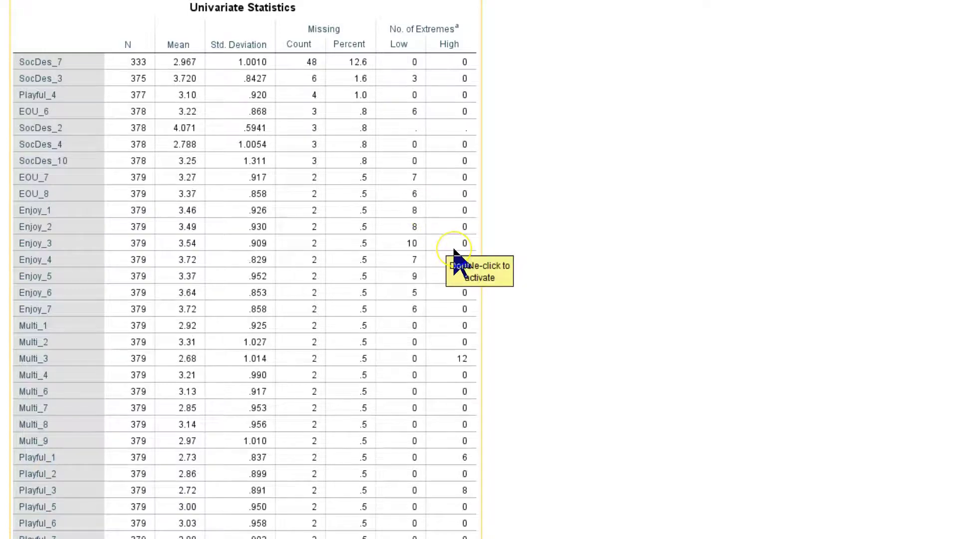
click(482, 254)
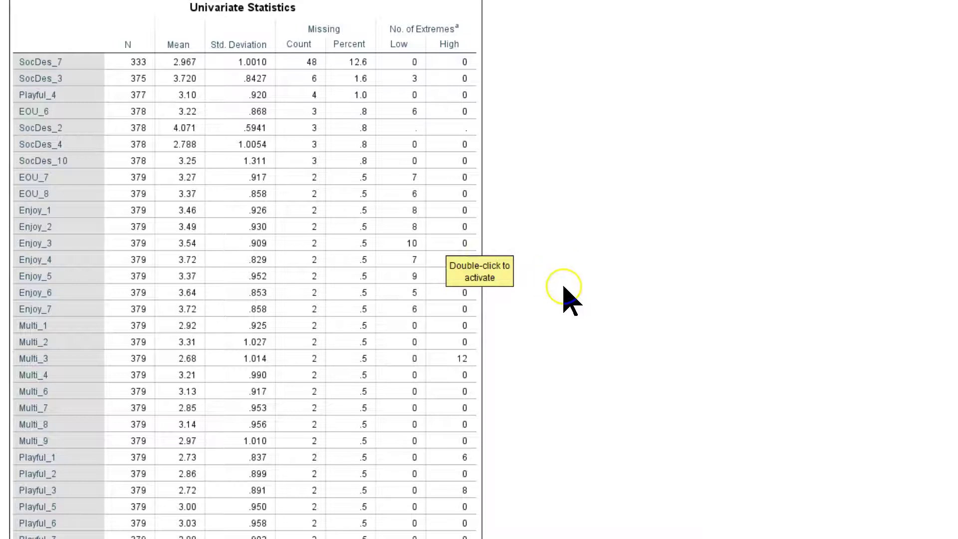
key(alt+Tab)
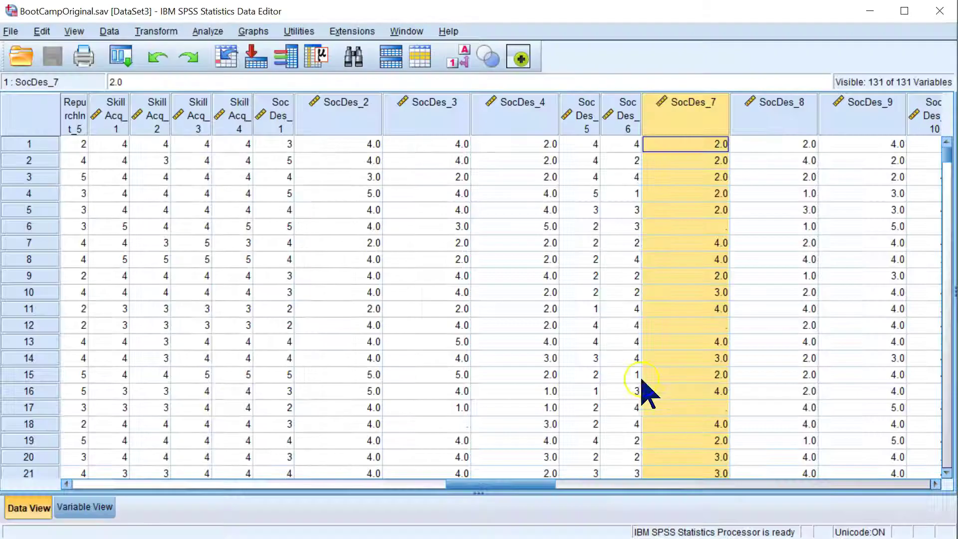
- Create a new syntax file and start line 1 with RECODE
click(12, 32)
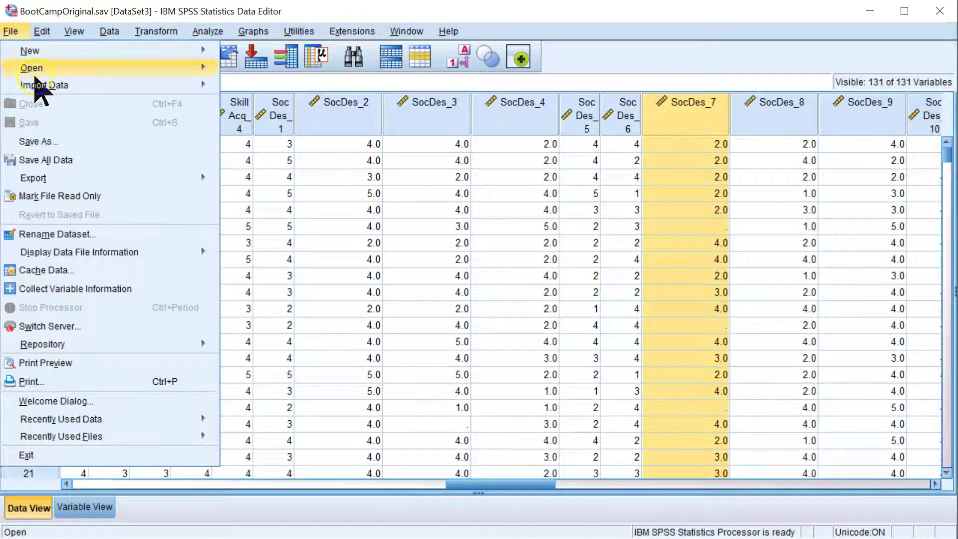
mouse_move(60, 50)
click(291, 74)
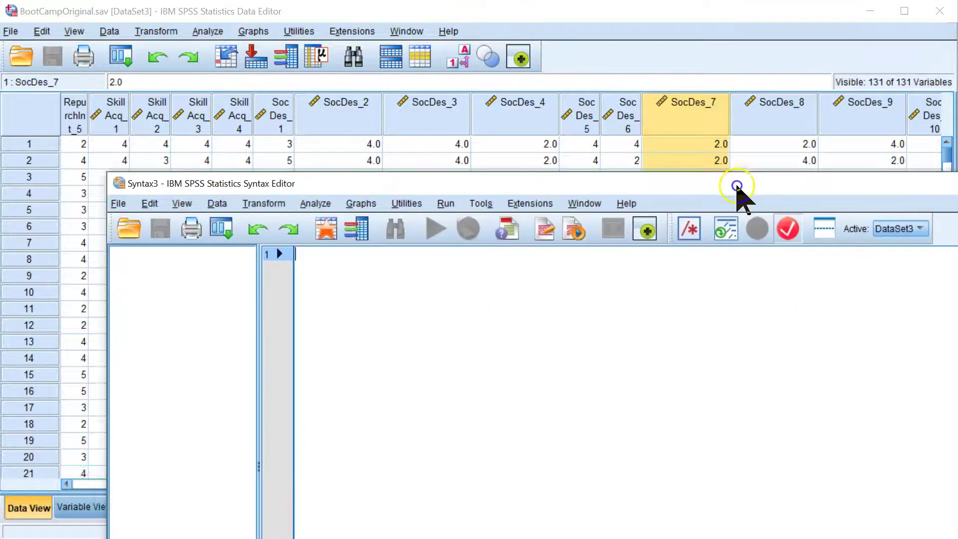
drag(680, 182, 629, 16)
click(273, 118)
key(Caps_Lock)
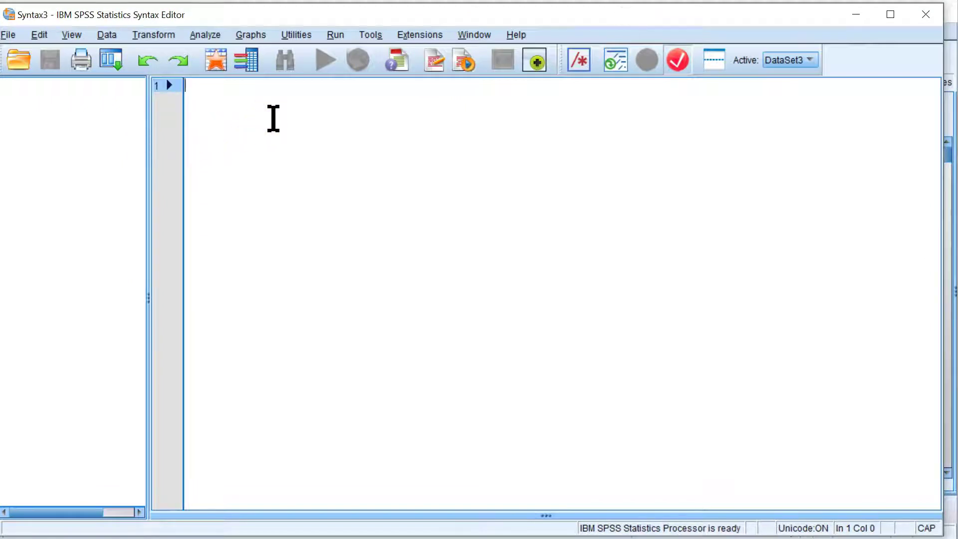
text(RECODE)
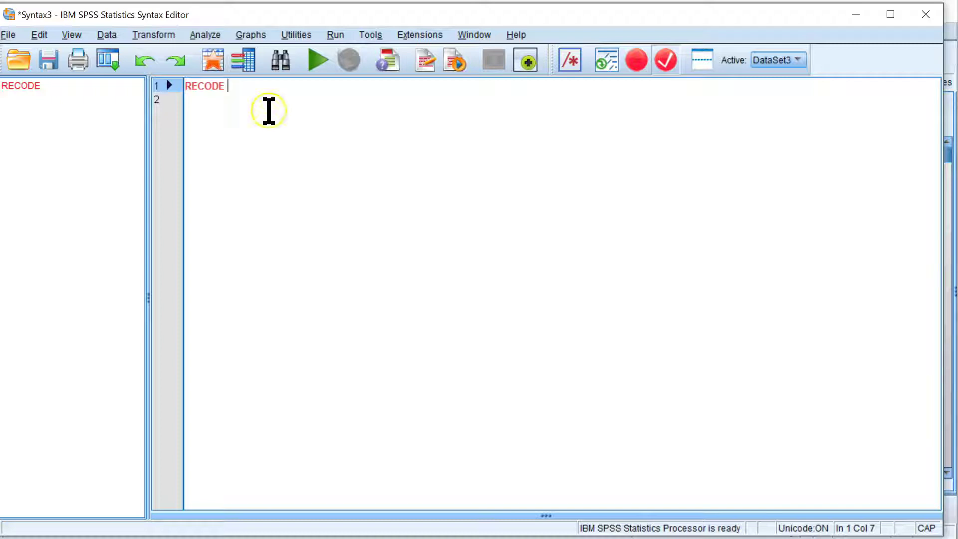
- Paste every variable name from EarlyAdopter through EarlyAdopterGroup after RECODE
click(252, 69)
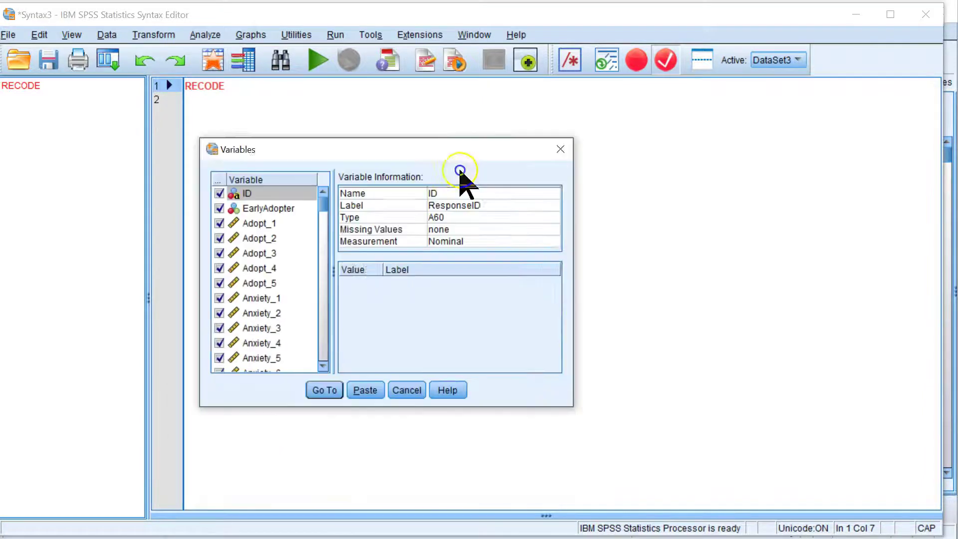
drag(466, 149, 532, 21)
click(330, 67)
click(332, 80)
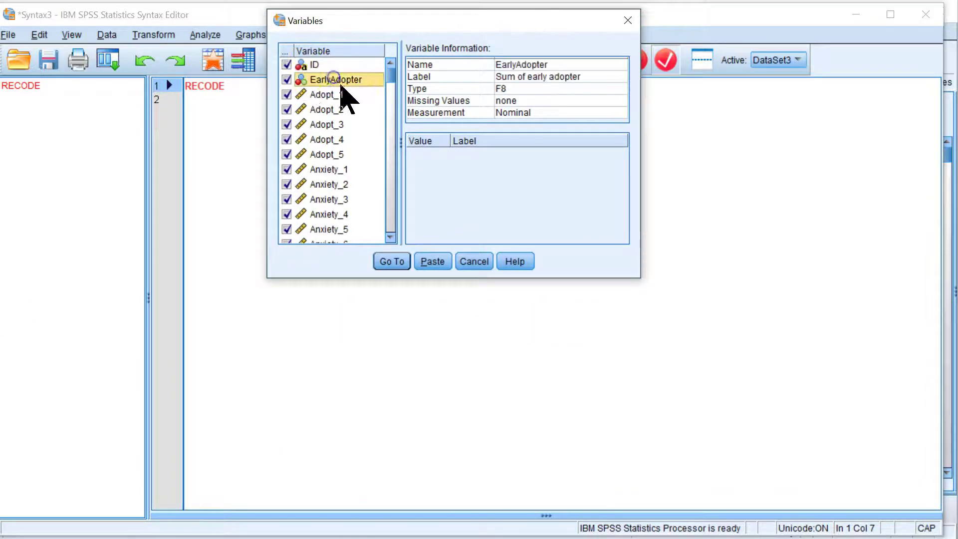
drag(393, 89, 392, 234)
shift+click(338, 235)
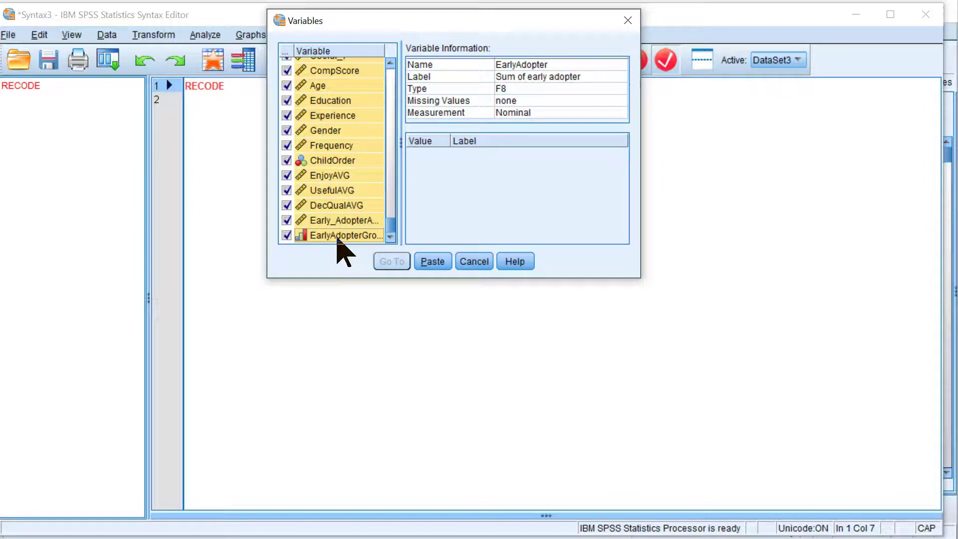
click(432, 261)
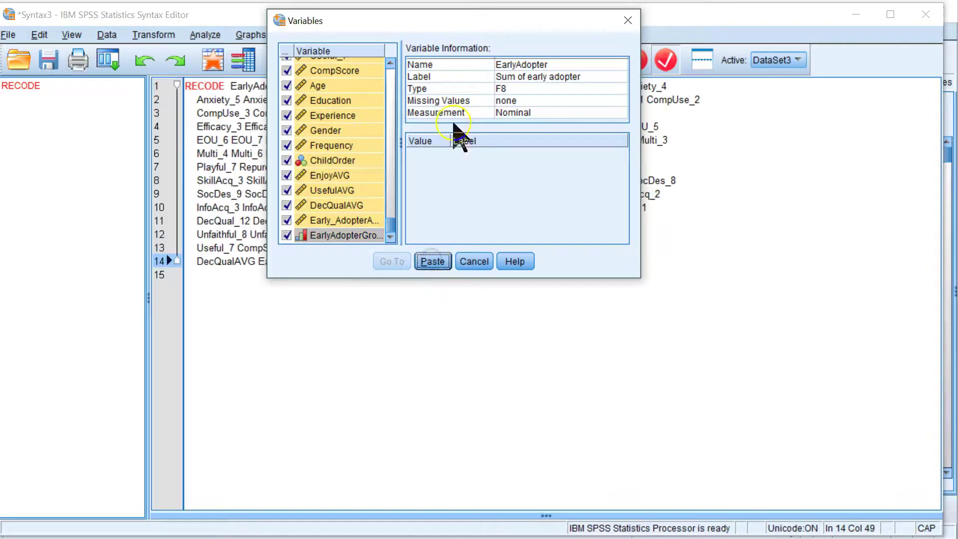
drag(478, 19, 652, 215)
- Replace the long variable list with EarlyAdopter TO EarlyAdopterGroup
click(801, 216)
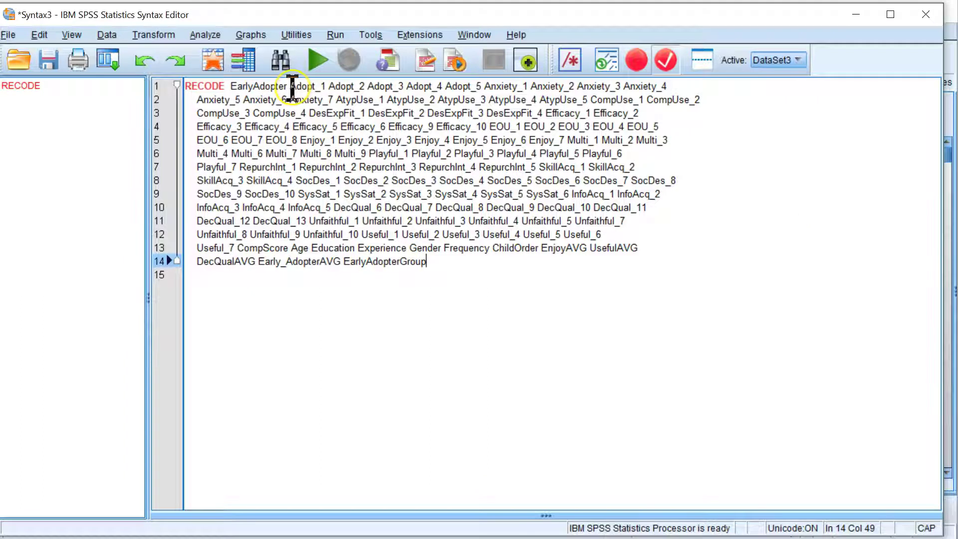
drag(290, 87, 344, 261)
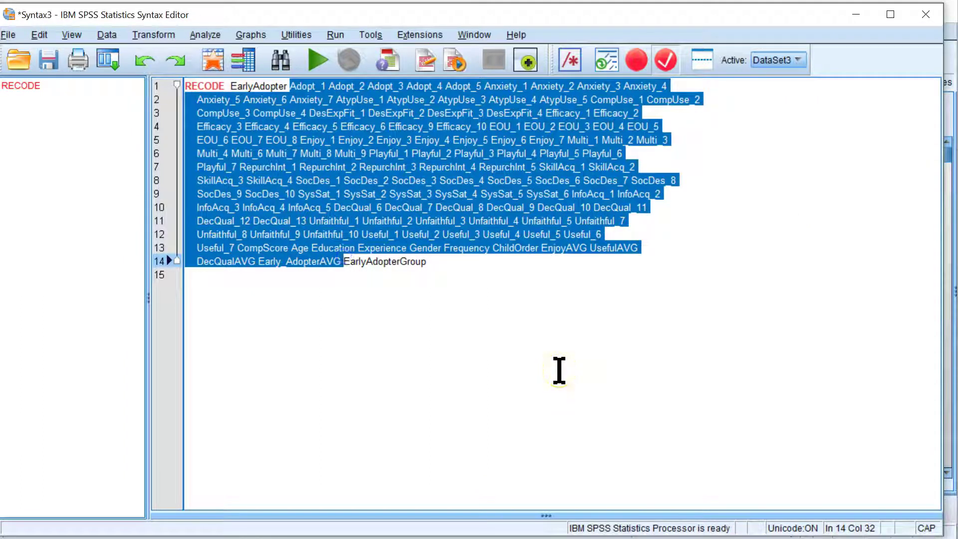
text(toEarlyAdopterGroup)
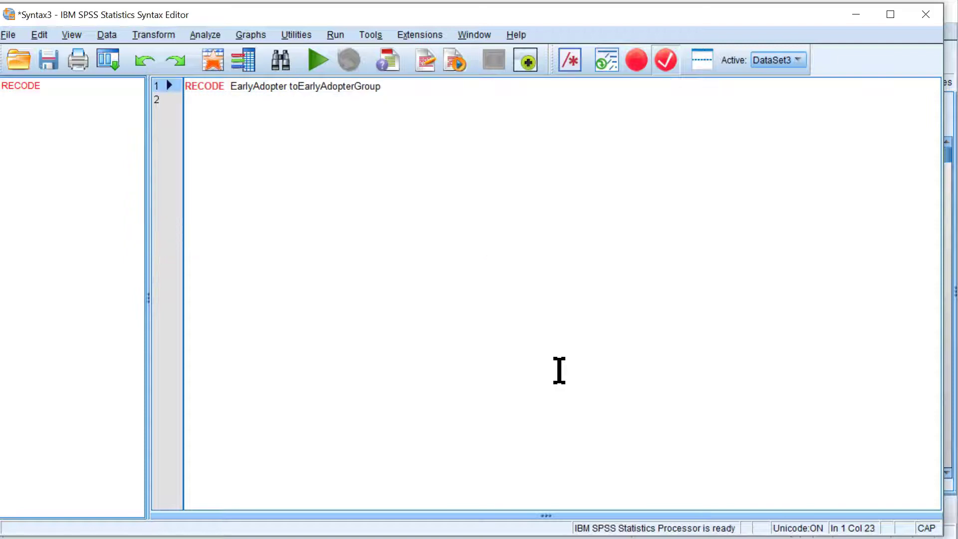
key(BackSpace)
key(BackSpace)
text(TO)
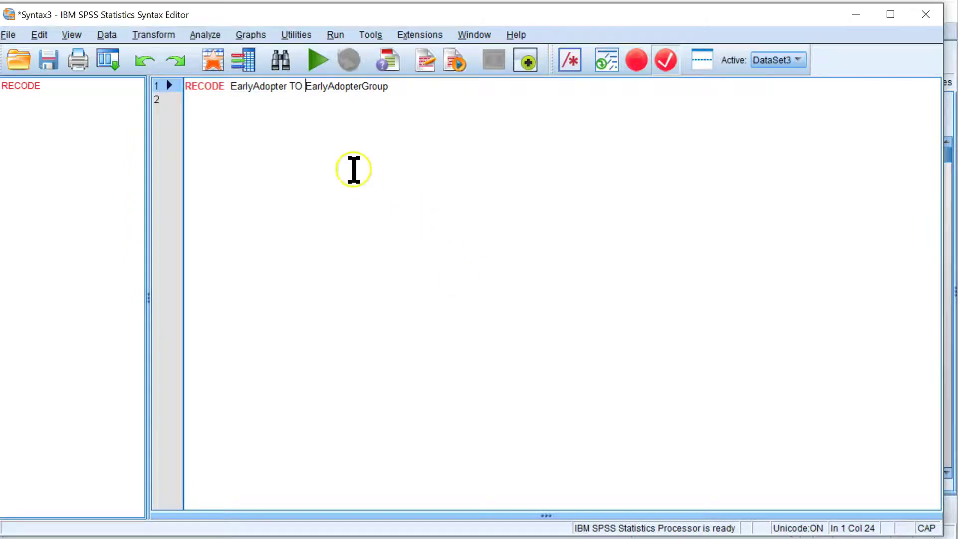
double_click(272, 88)
double_click(344, 86)
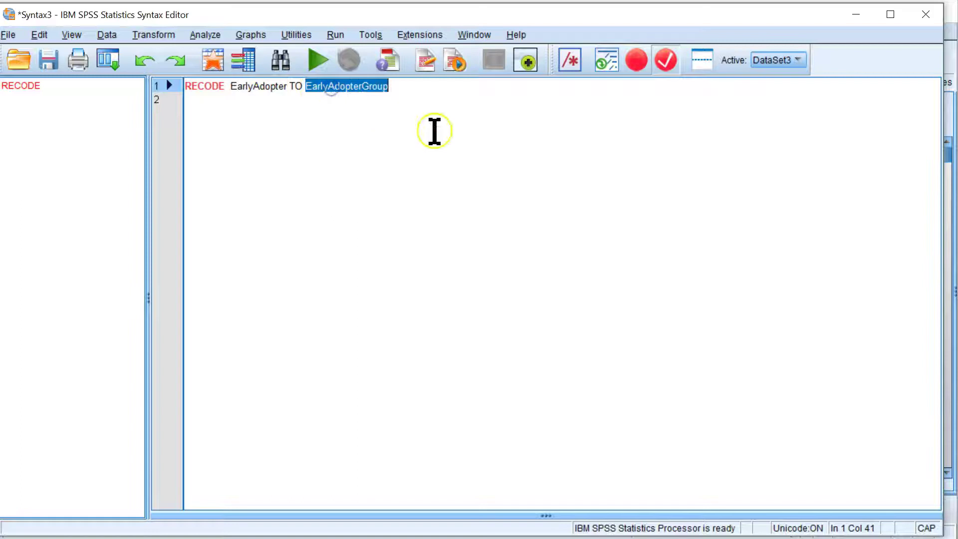
- Append (MISSING=-99) to the end of the RECODE line
click(450, 87)
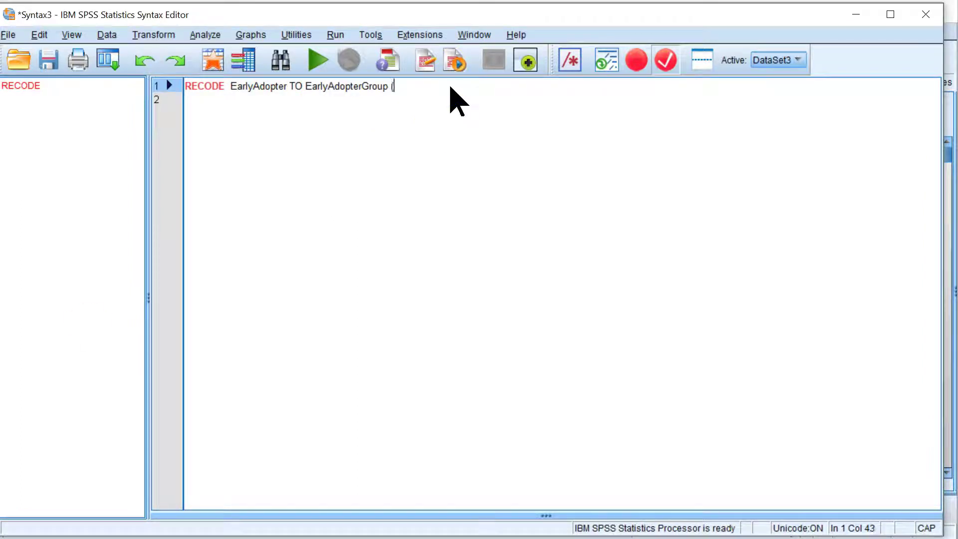
text((mi)
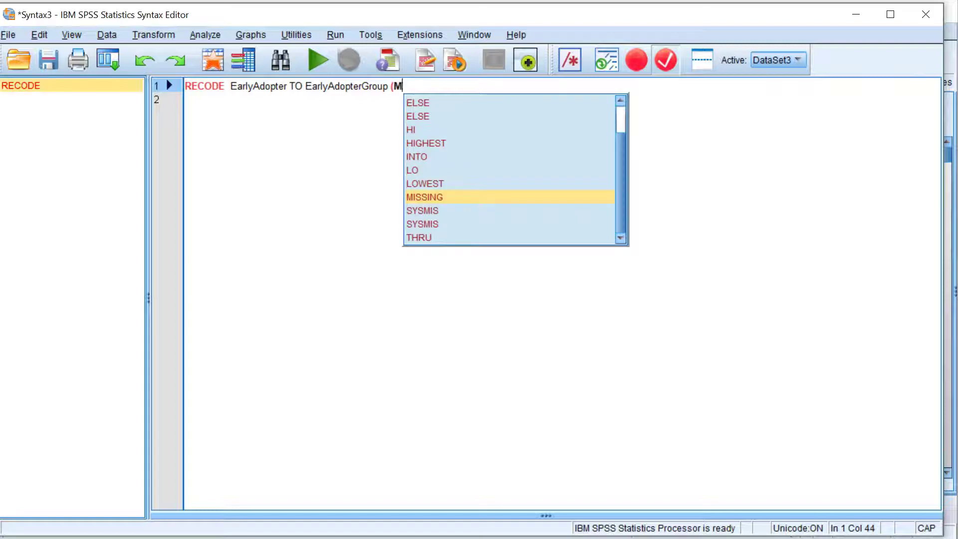
key(Return)
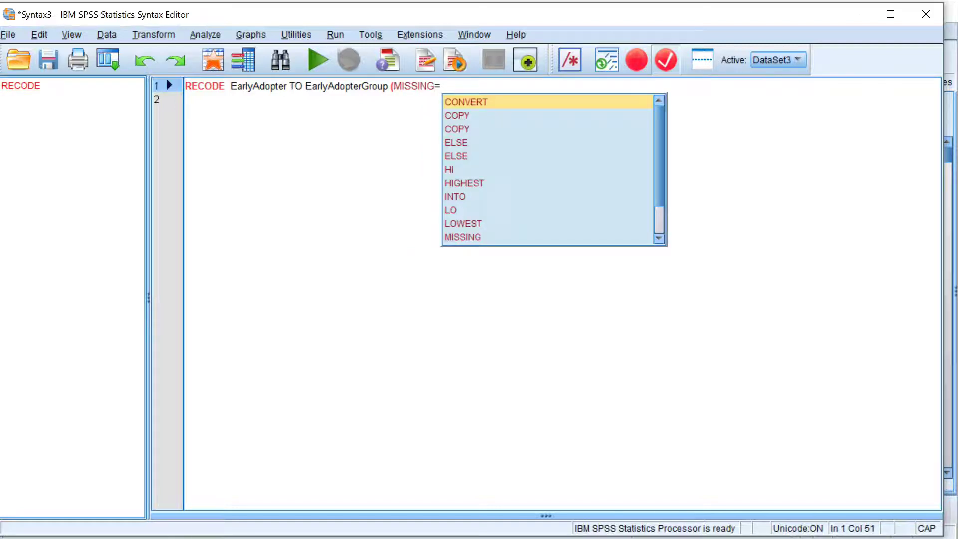
text(-99)
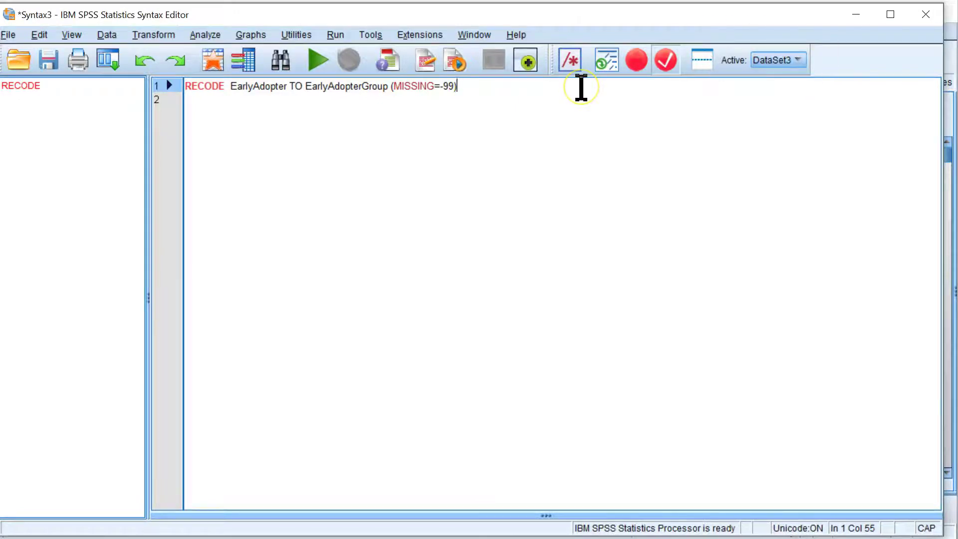
key(Return)
- Run the RECODE command, check it in the output log, and return to the Data Editor
click(231, 87)
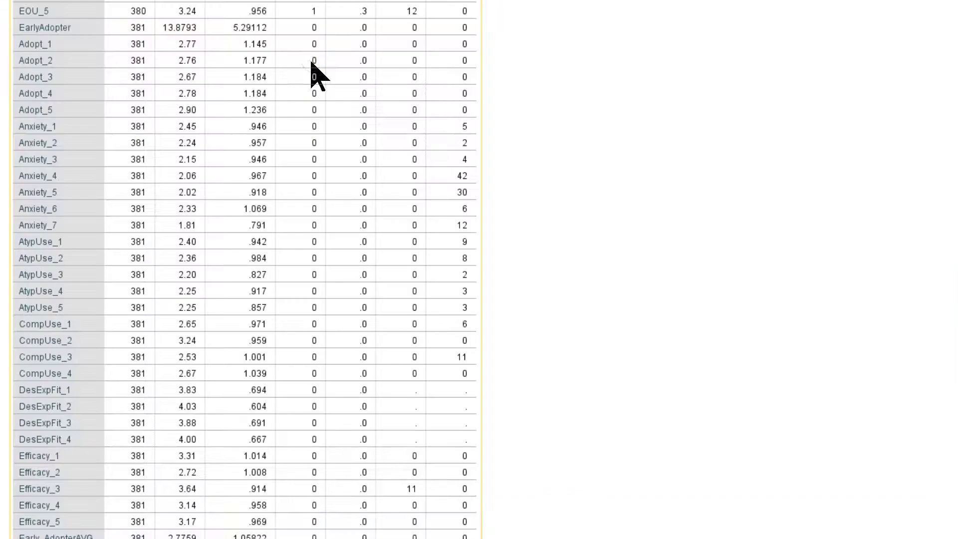
scroll(399, 199, down, 1)
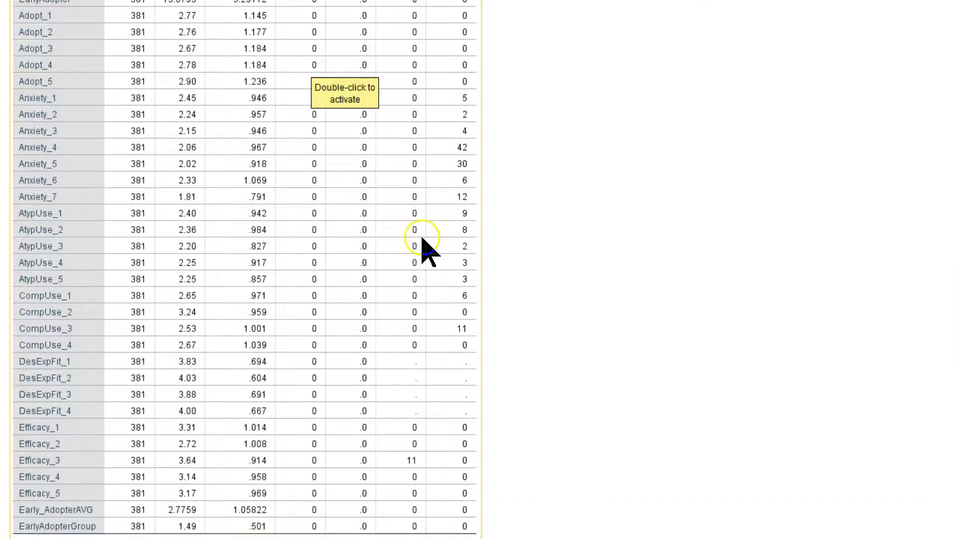
click(625, 129)
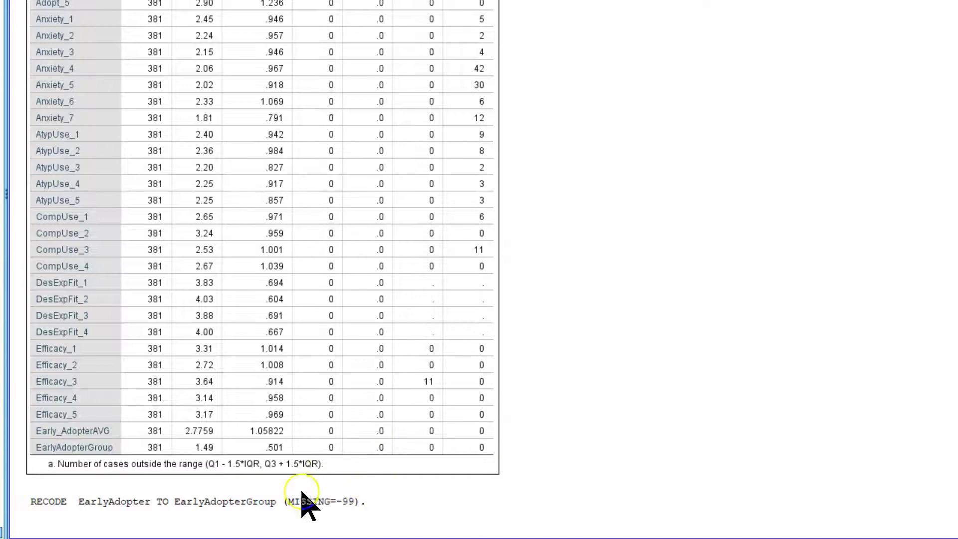
click(462, 506)
click(464, 521)
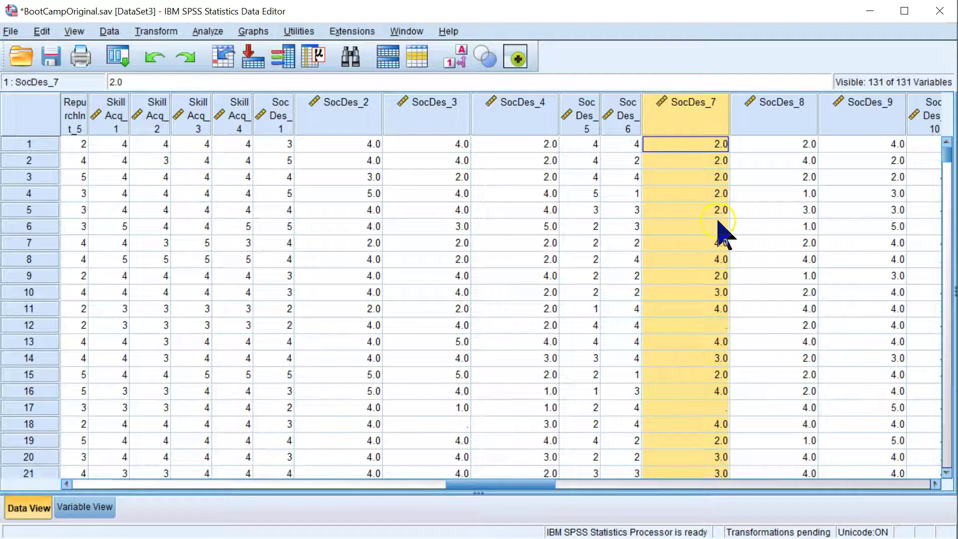
- Sort cases ascending by SocDes_7, then SocDes_5, and inspect the -99 values in rows 1–2
right_click(699, 123)
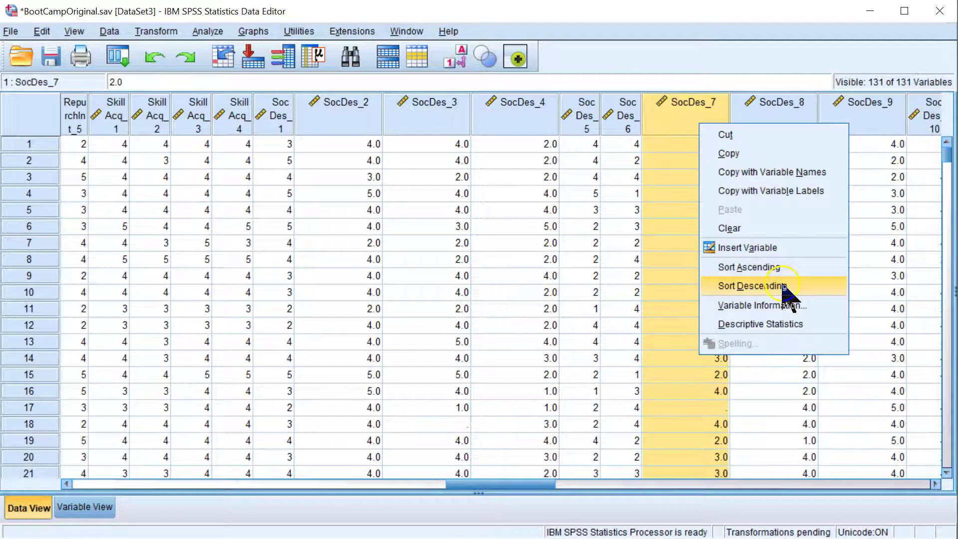
click(776, 268)
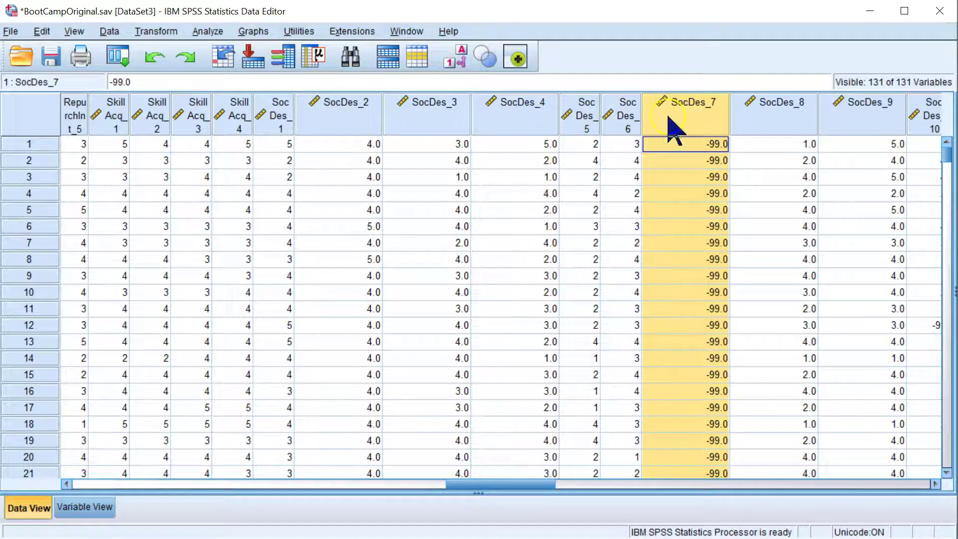
mouse_move(751, 119)
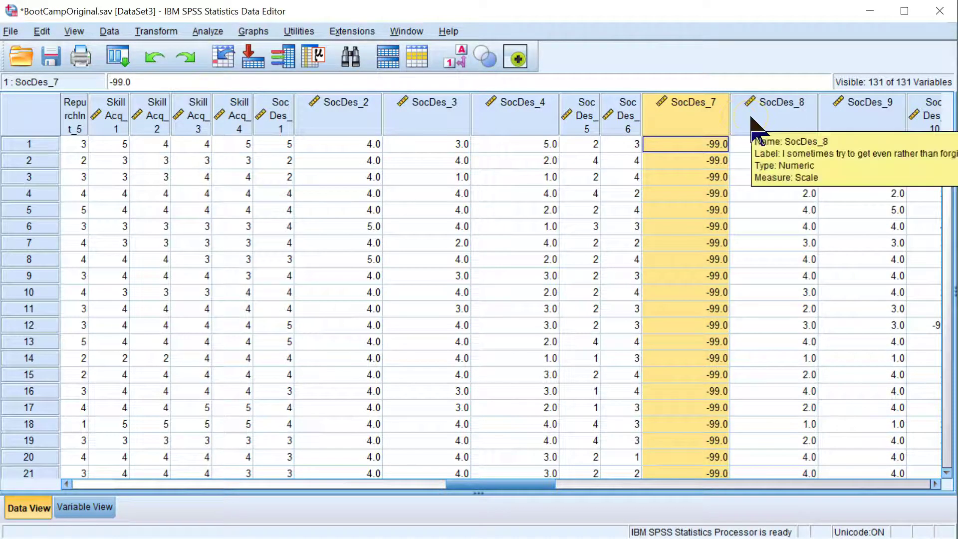
right_click(587, 119)
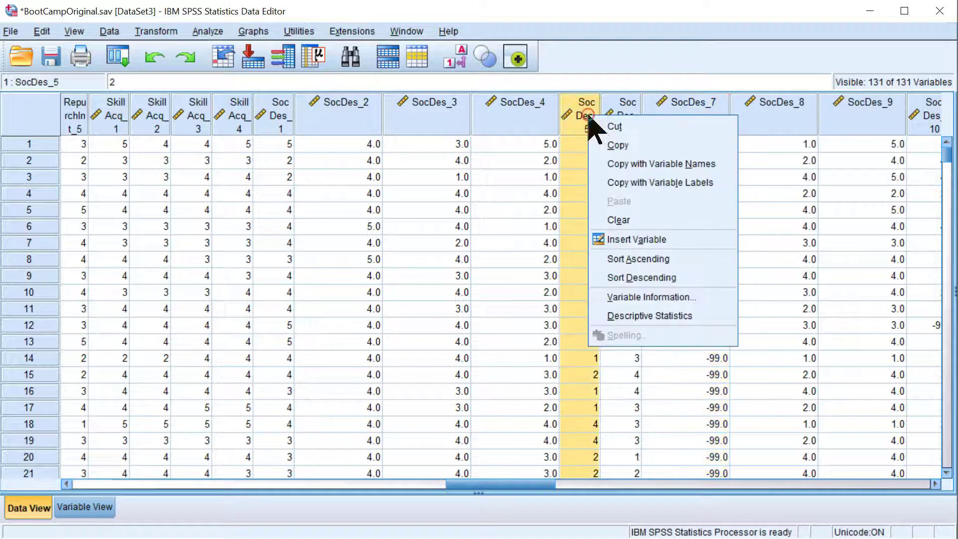
click(667, 259)
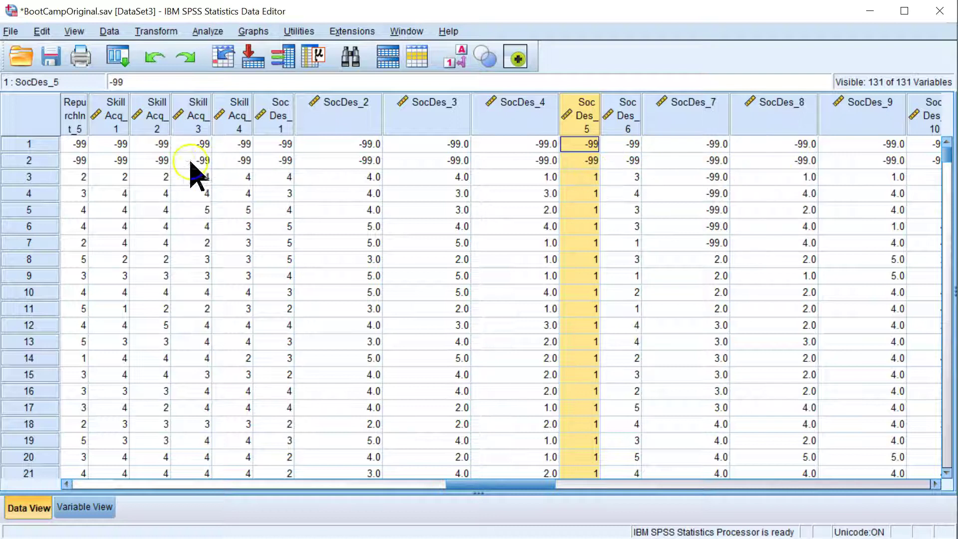
drag(45, 144, 47, 159)
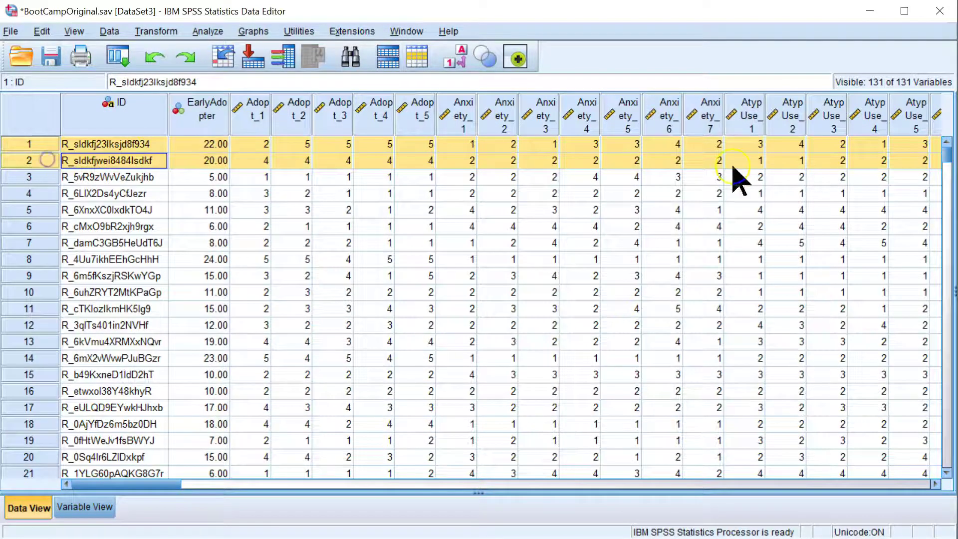
click(804, 483)
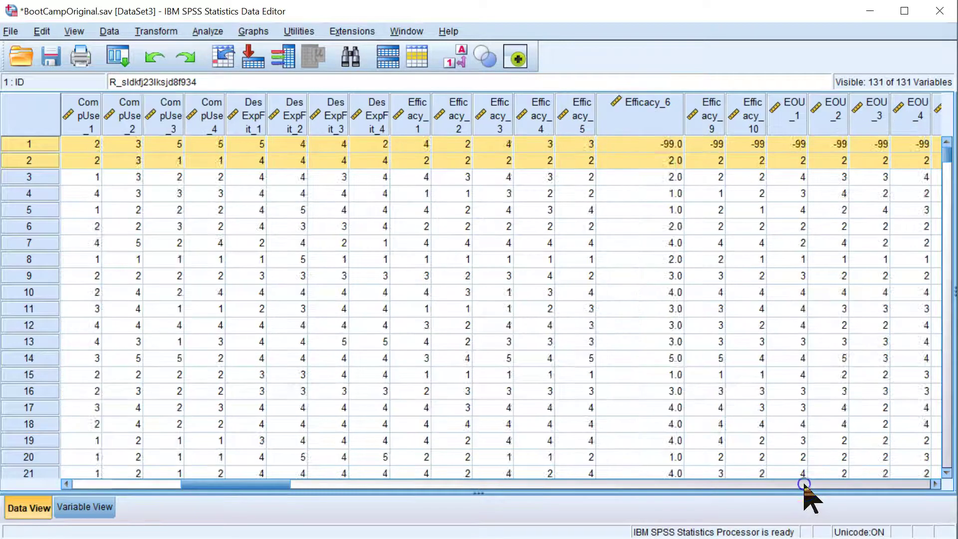
click(804, 484)
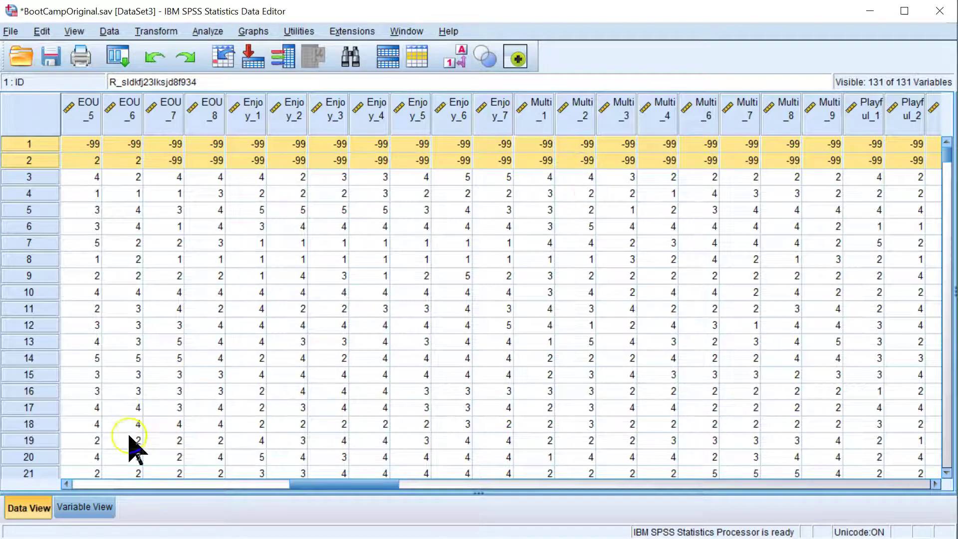
- In Variable View, declare -99 as EarlyAdopter's discrete missing value
click(90, 509)
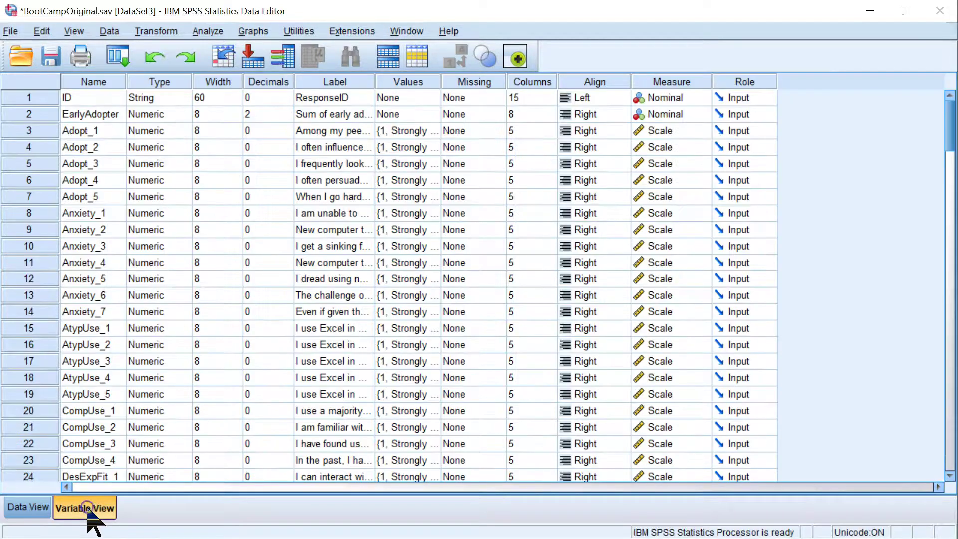
click(479, 113)
click(499, 114)
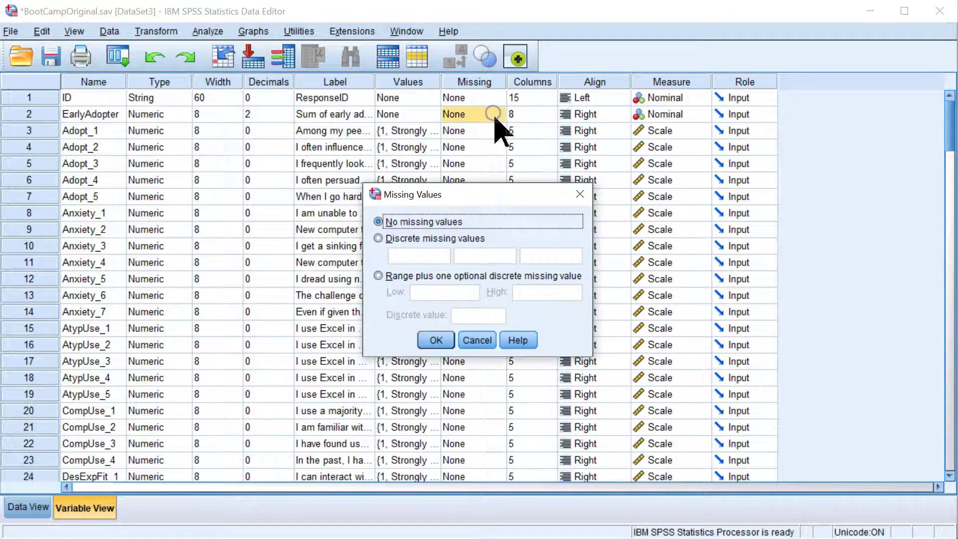
click(386, 241)
click(404, 257)
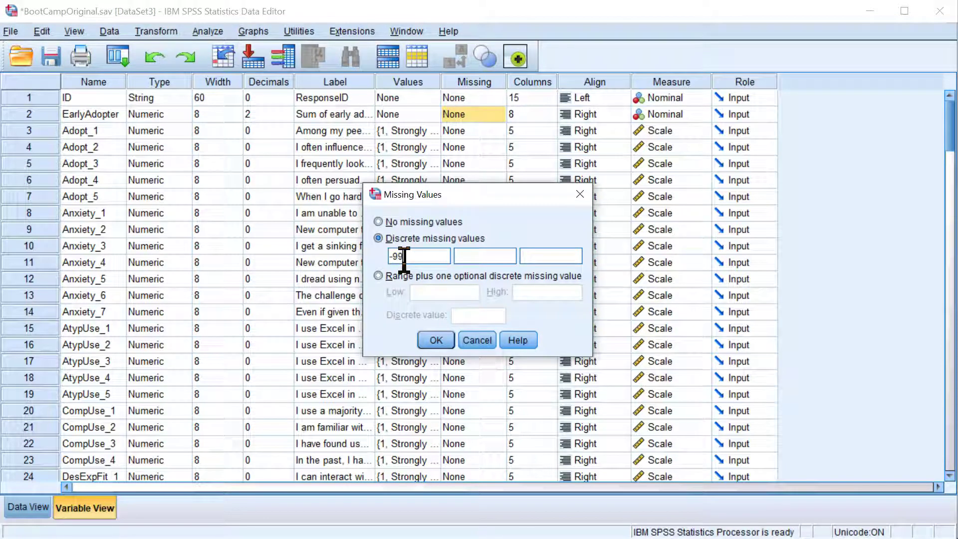
click(444, 337)
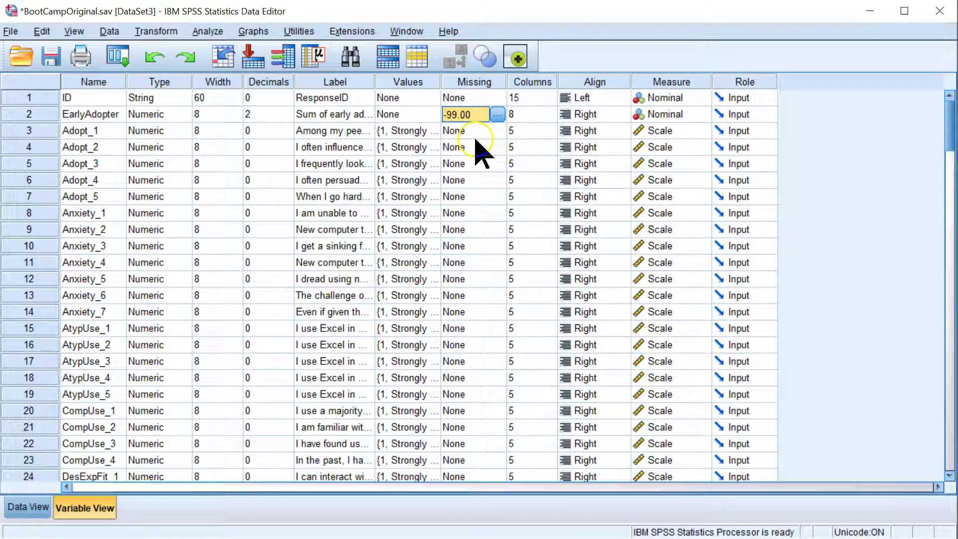
- Paste the -99 missing-value setting onto all remaining variables through EarlyAdopterGroup
drag(477, 135, 490, 385)
text(-99)
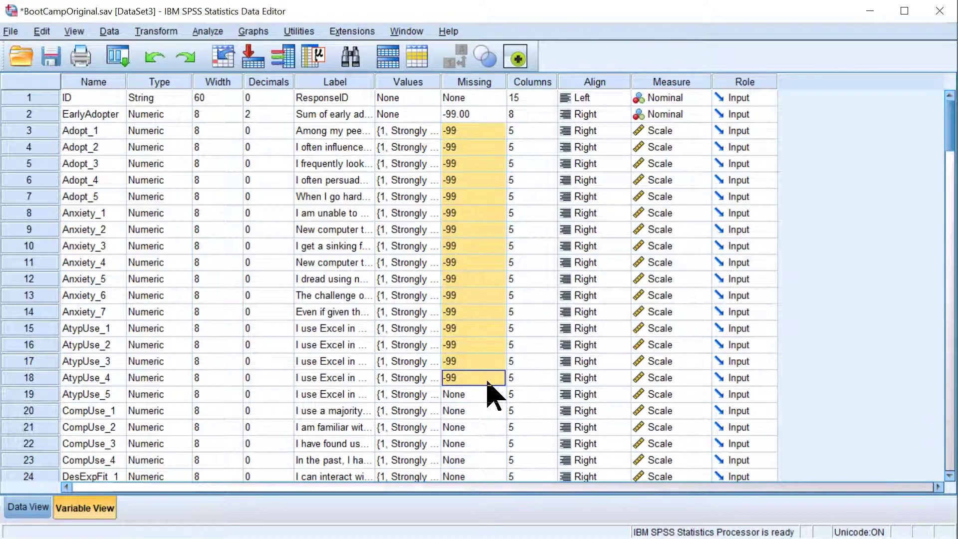
scroll(488, 393, down, 2)
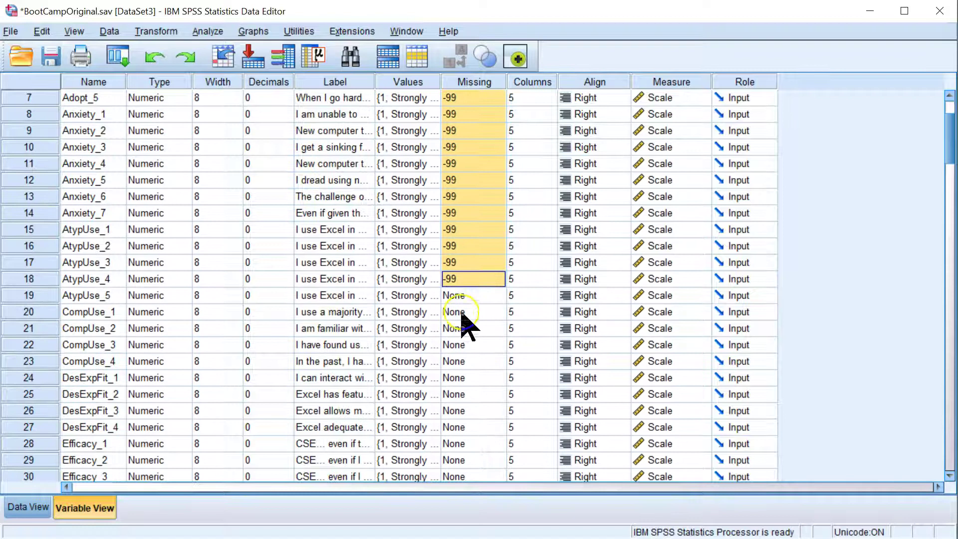
scroll(464, 280, down, 1)
drag(466, 249, 461, 373)
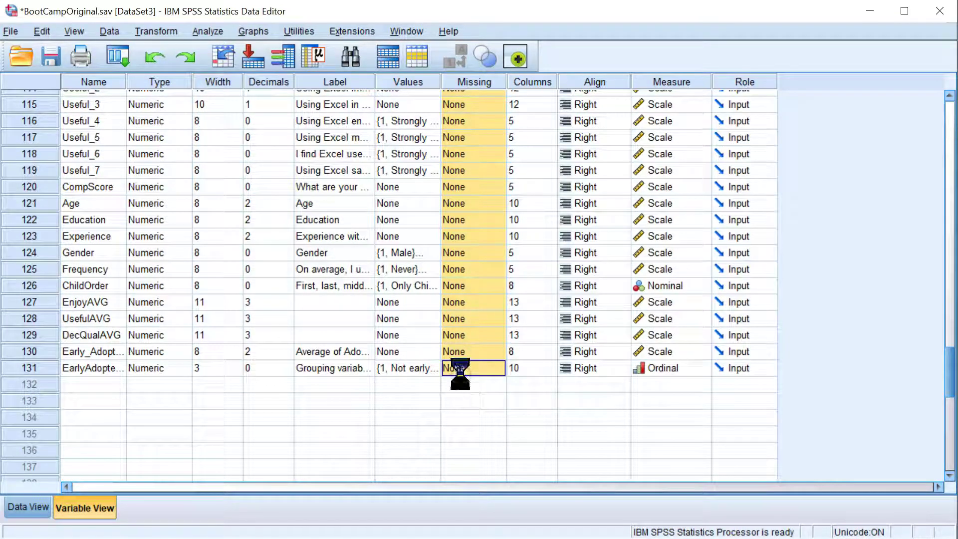
text(-99)
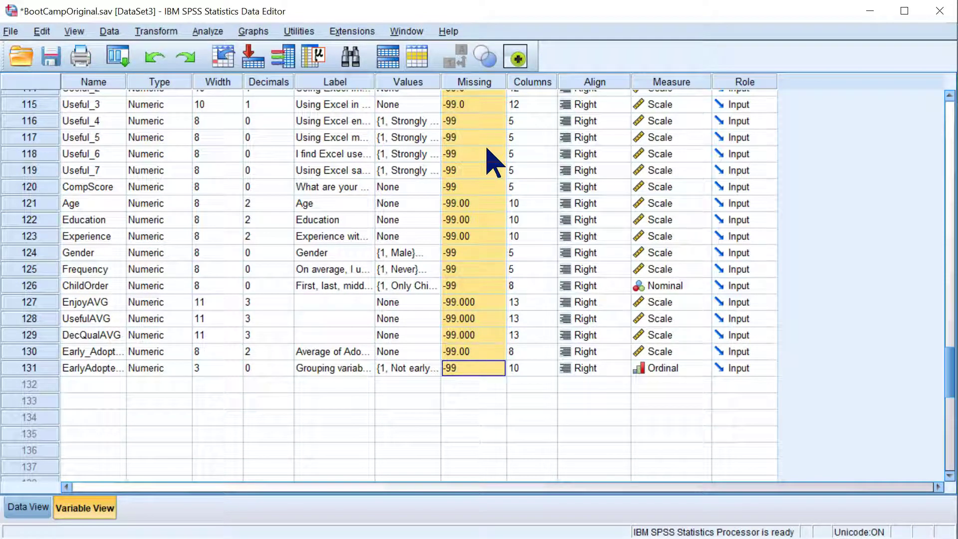
click(483, 197)
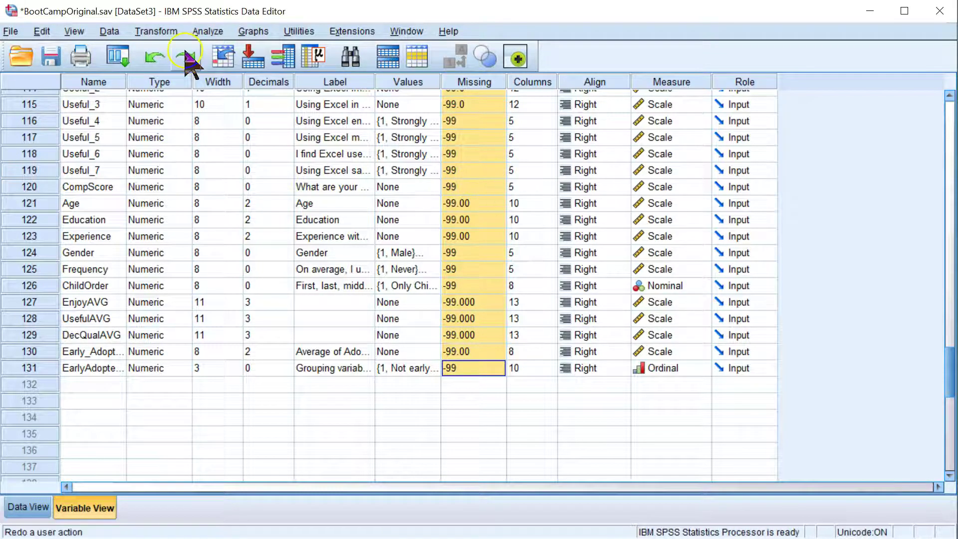
- Start a Save As of the SPSS data, keeping the Data folder as the location
click(10, 31)
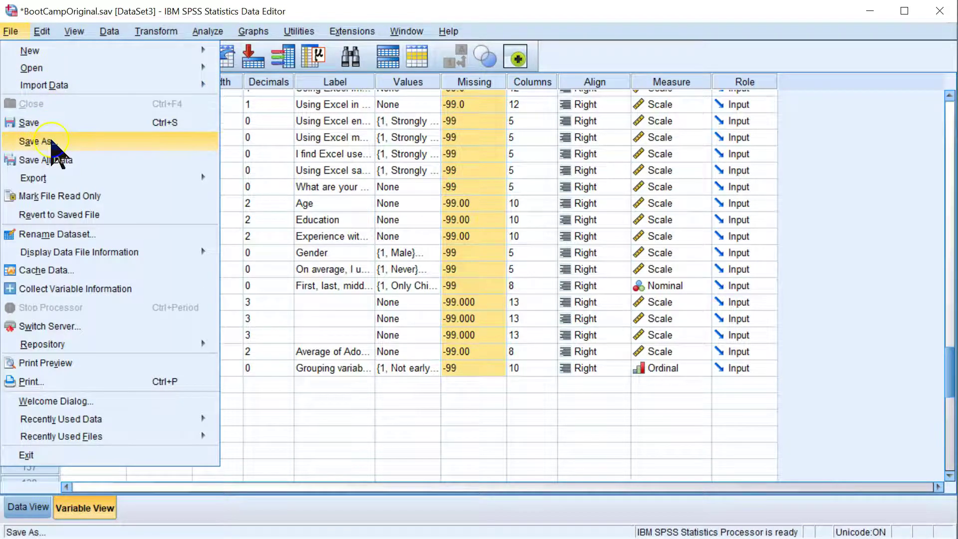
click(423, 198)
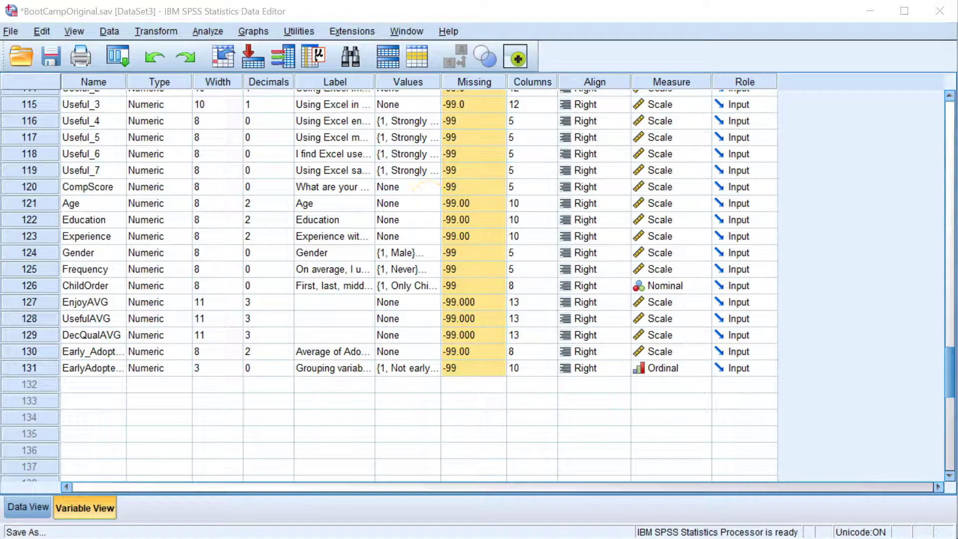
drag(503, 456, 613, 118)
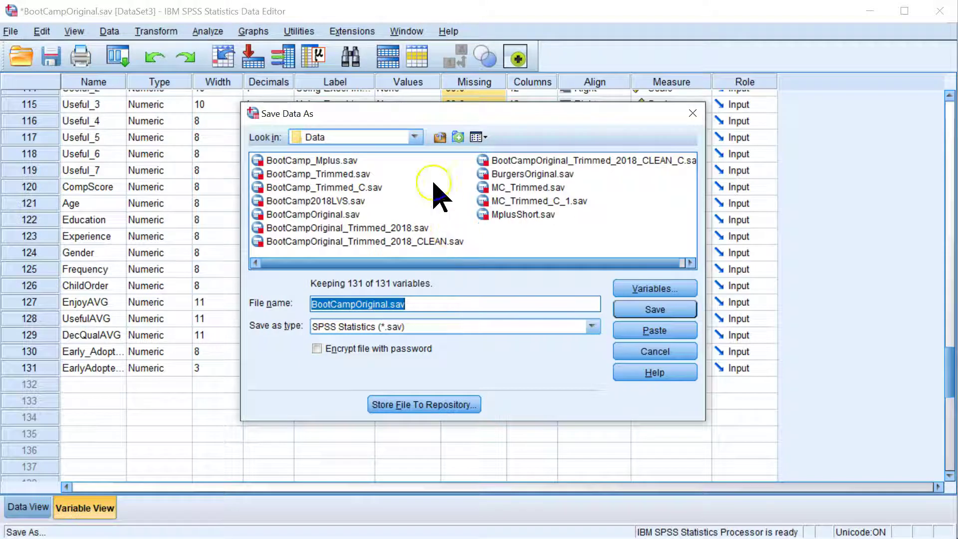
click(415, 139)
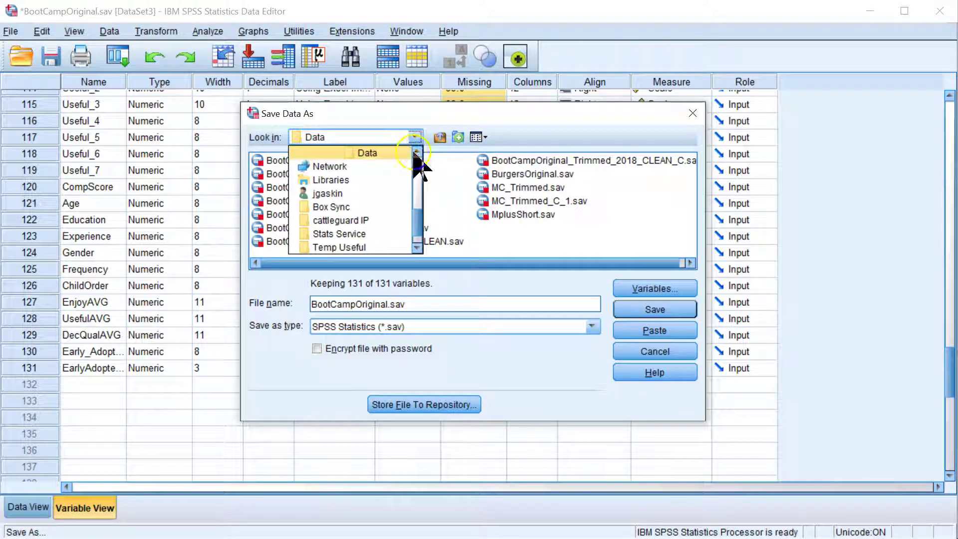
click(417, 151)
click(523, 139)
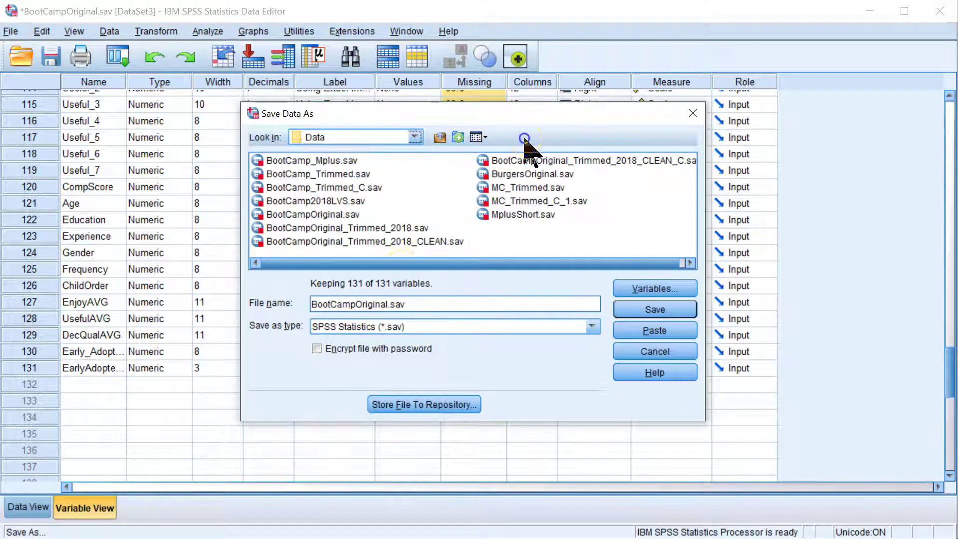
- Save the data as BOOTCAMPMISSING.csv in comma-delimited format, then switch to SmartPLS
drag(387, 304, 405, 303)
text(MISSING)
click(469, 327)
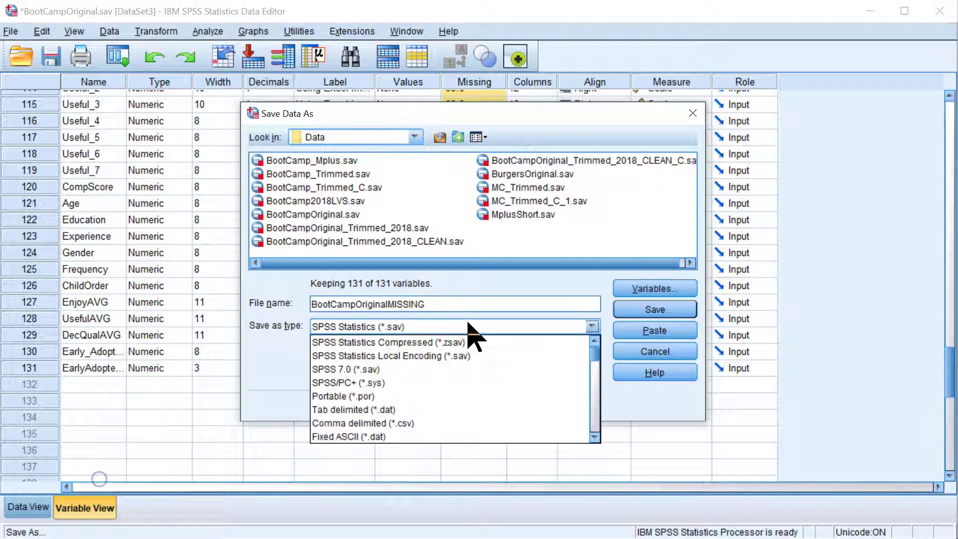
click(483, 424)
text(b)
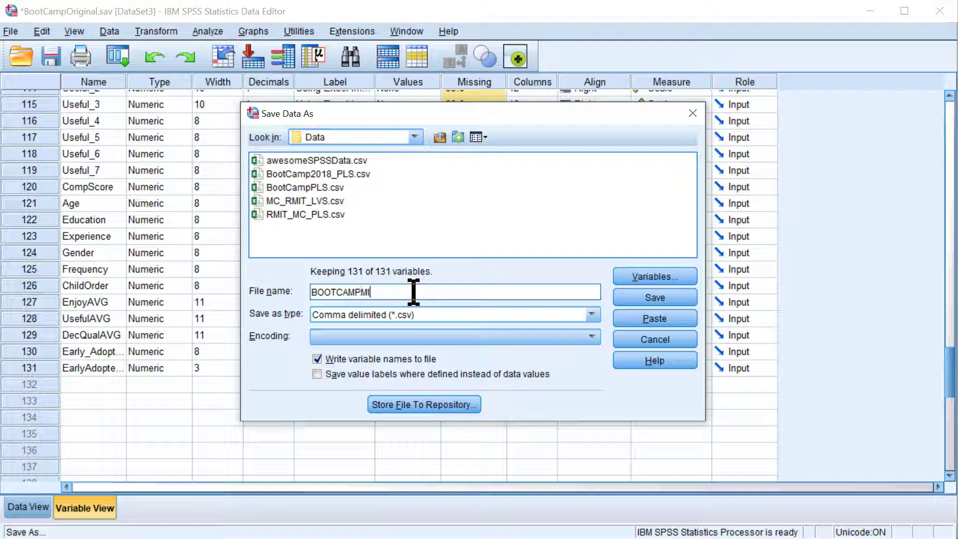
click(659, 291)
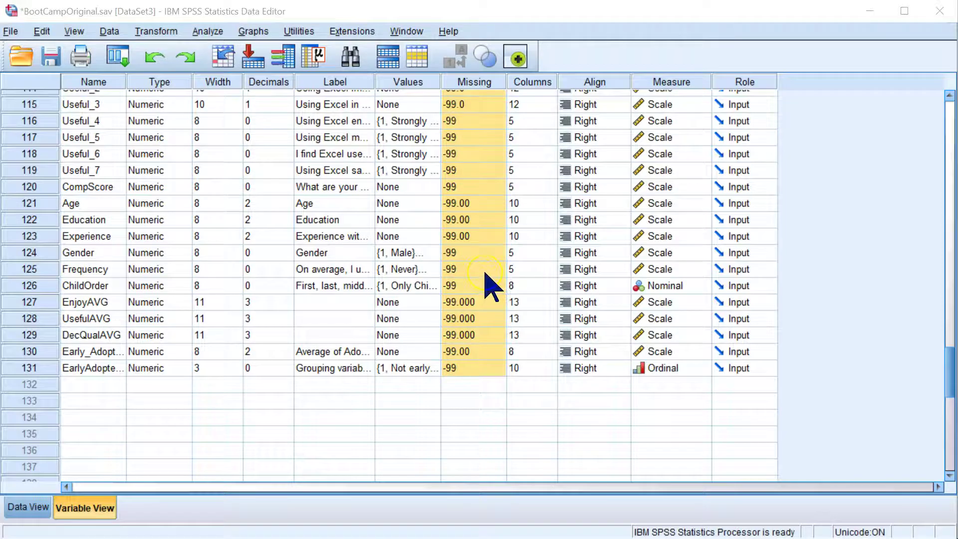
key(alt+Tab)
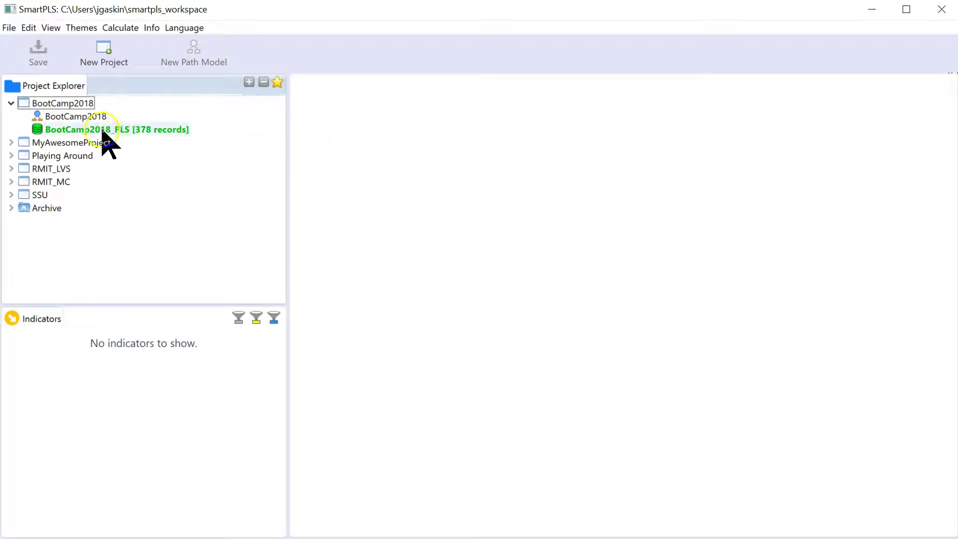
- Import BOOTCAMPMISSING.csv into the BootCamp2018 project as the 381-record BOOTCAMPMISSING dataset
right_click(74, 119)
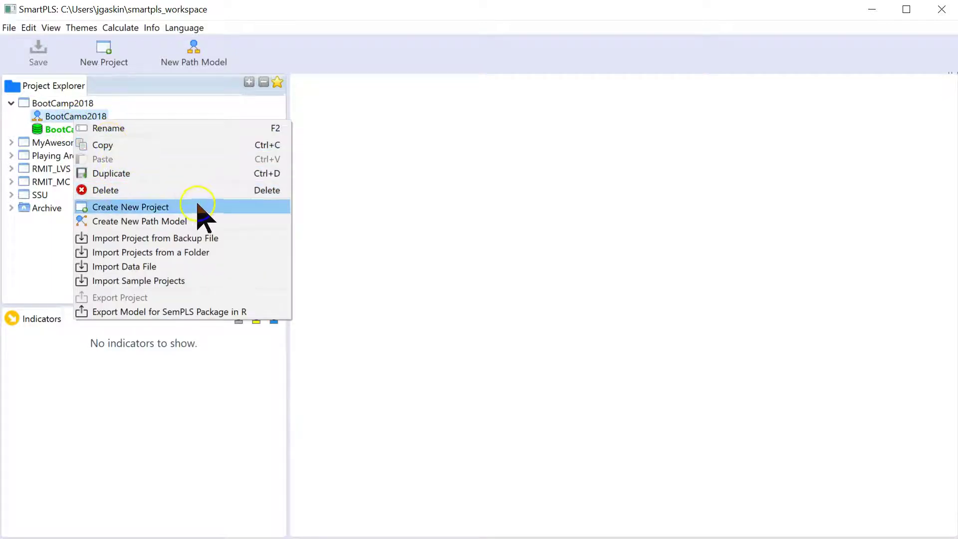
click(240, 265)
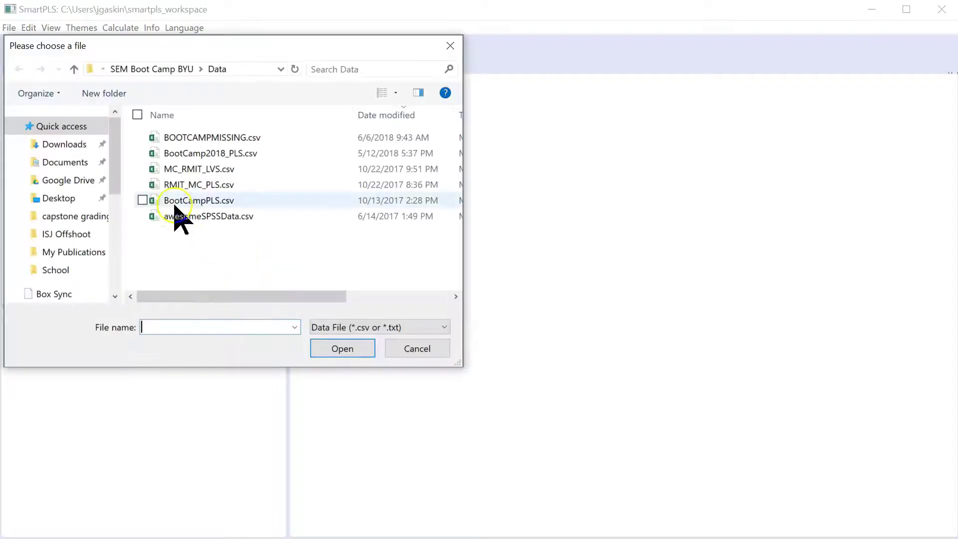
click(245, 139)
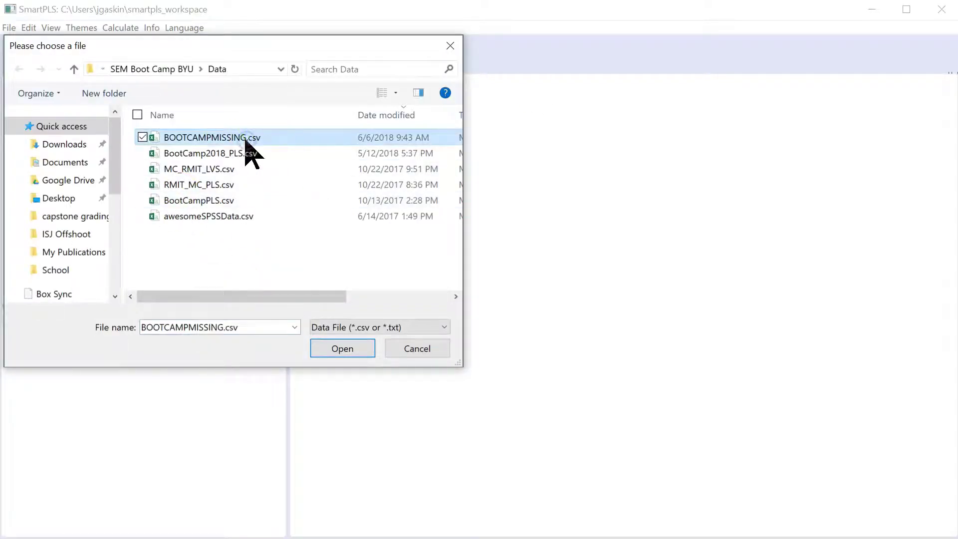
click(349, 349)
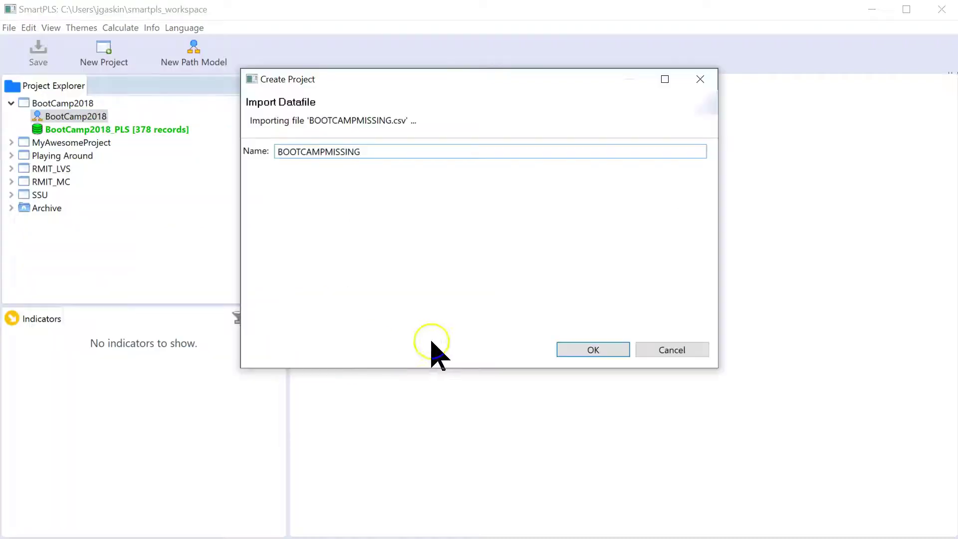
click(597, 351)
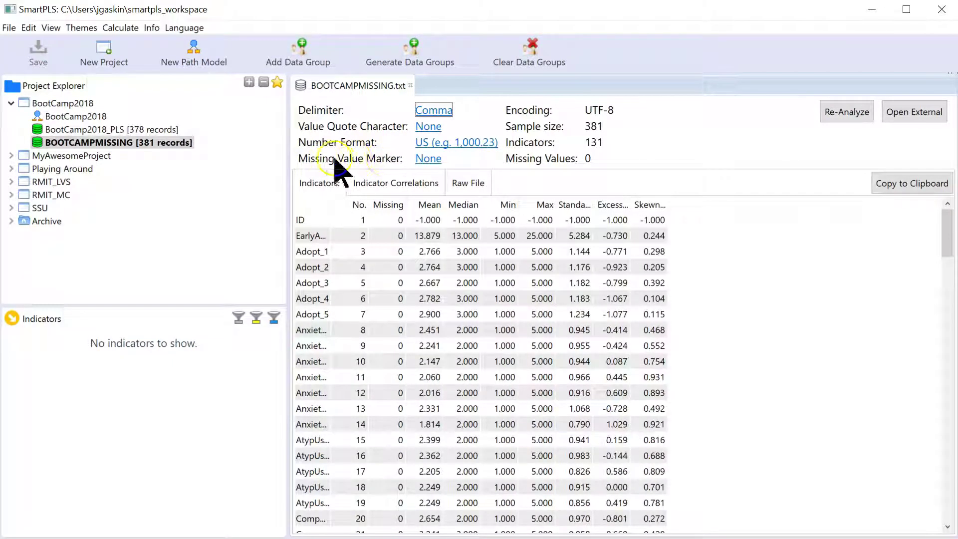
- Set -99 as the missing-value marker for the BOOTCAMPMISSING dataset
click(428, 160)
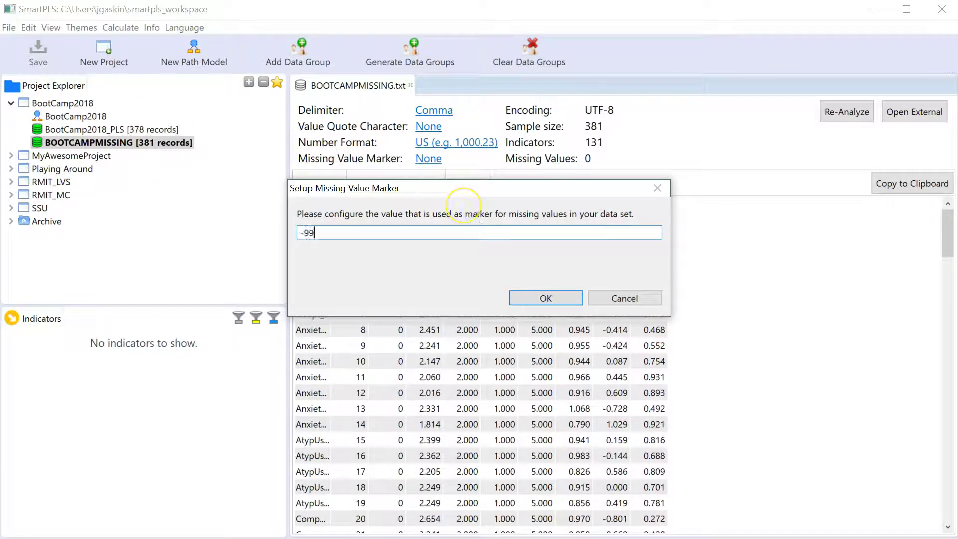
text(-99)
click(556, 299)
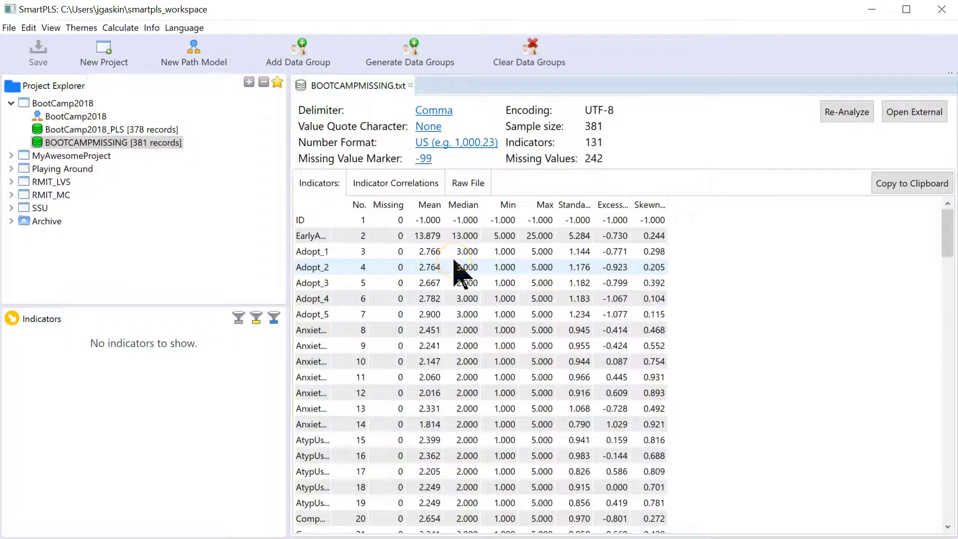
- Sort indicators by missing count, descending, putting indicator 81 (48 missing) first
click(631, 257)
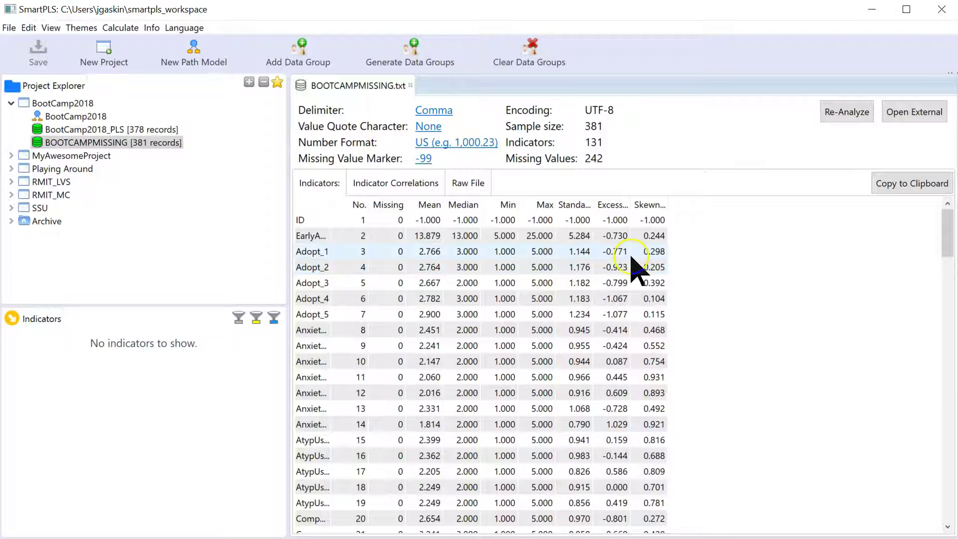
click(614, 254)
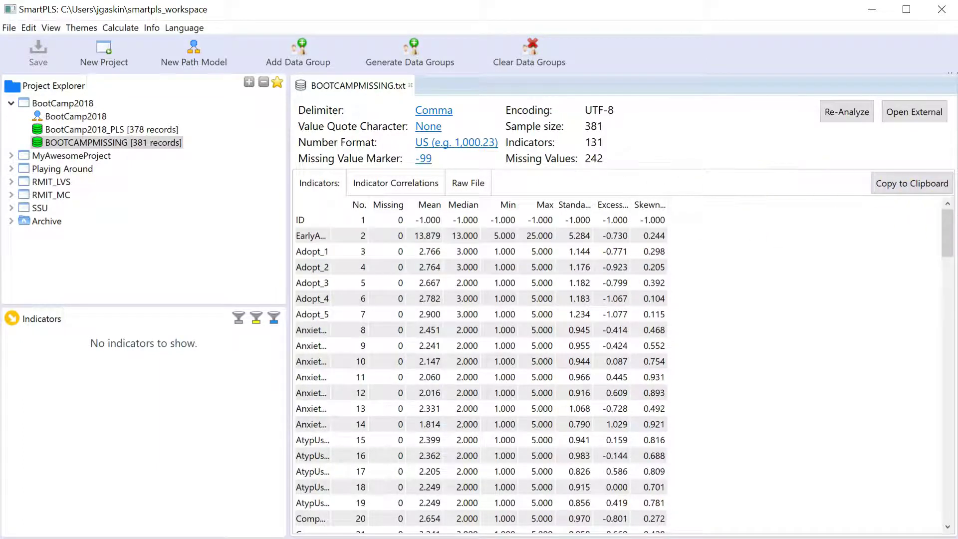
click(386, 208)
click(390, 205)
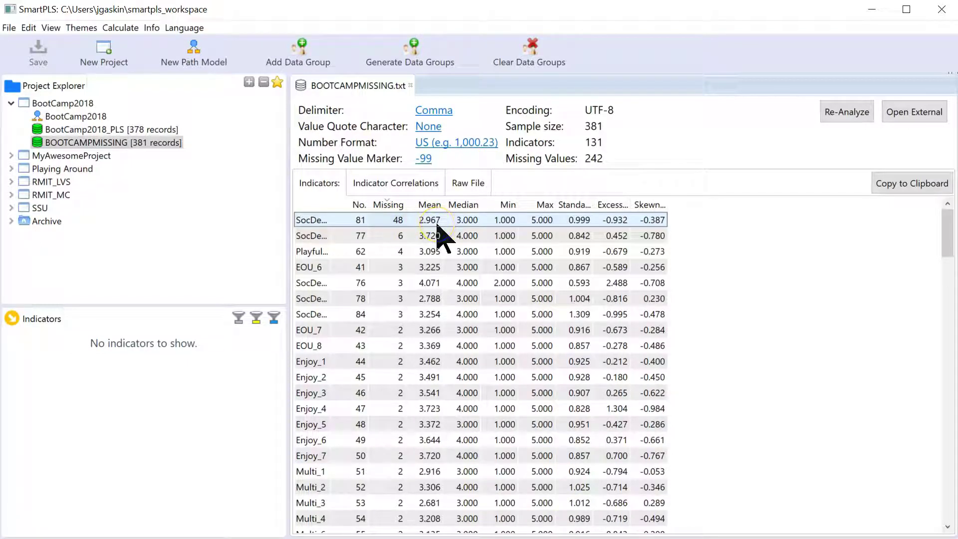
- Clear the missing-value marker back to None and re-sort by missing count
click(421, 159)
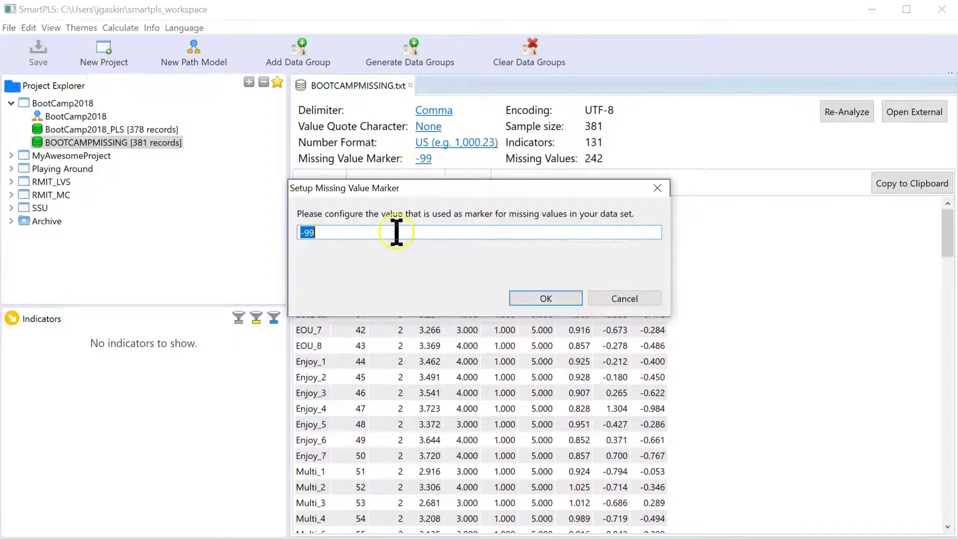
click(522, 301)
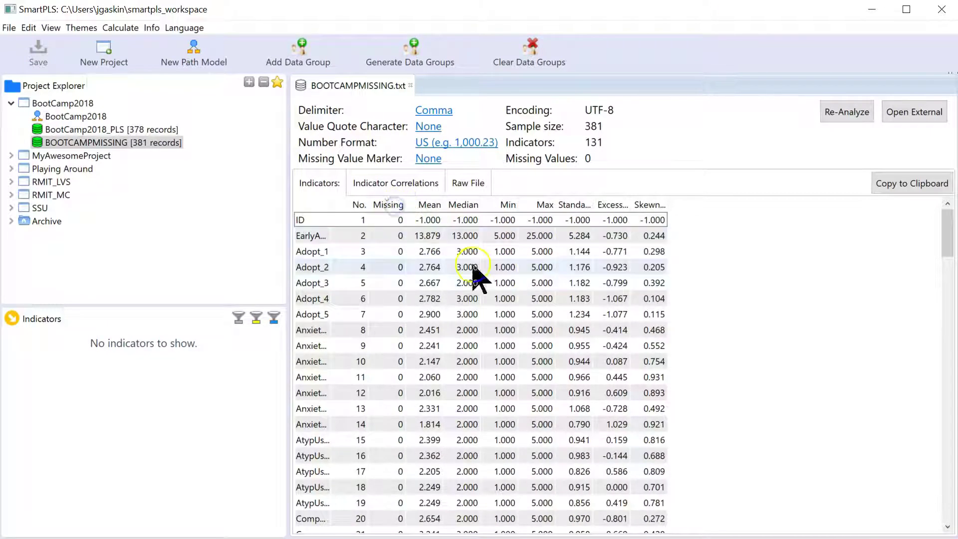
click(393, 207)
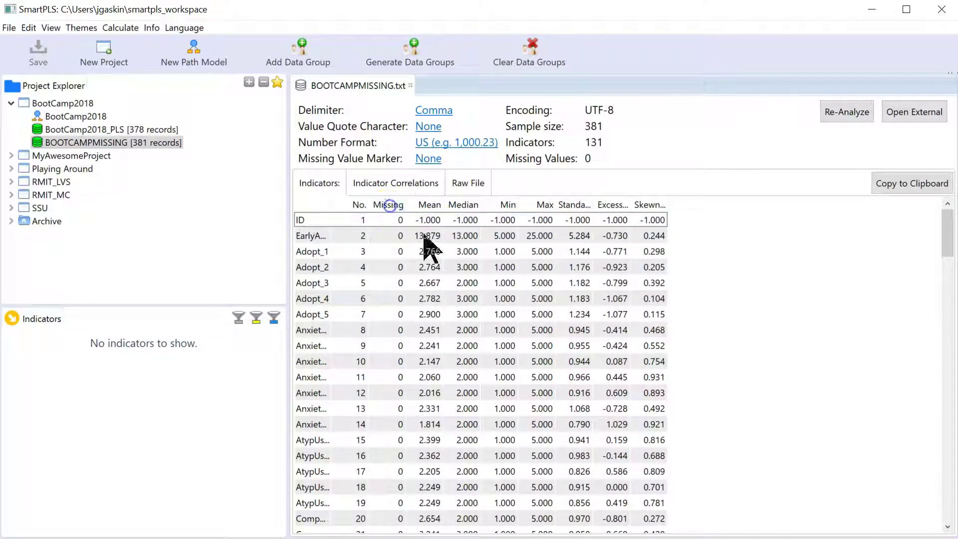
- Widen the indicator name column and select SocDes_7, whose mean is now -9.879
scroll(552, 357, down, 15)
scroll(482, 399, down, 5)
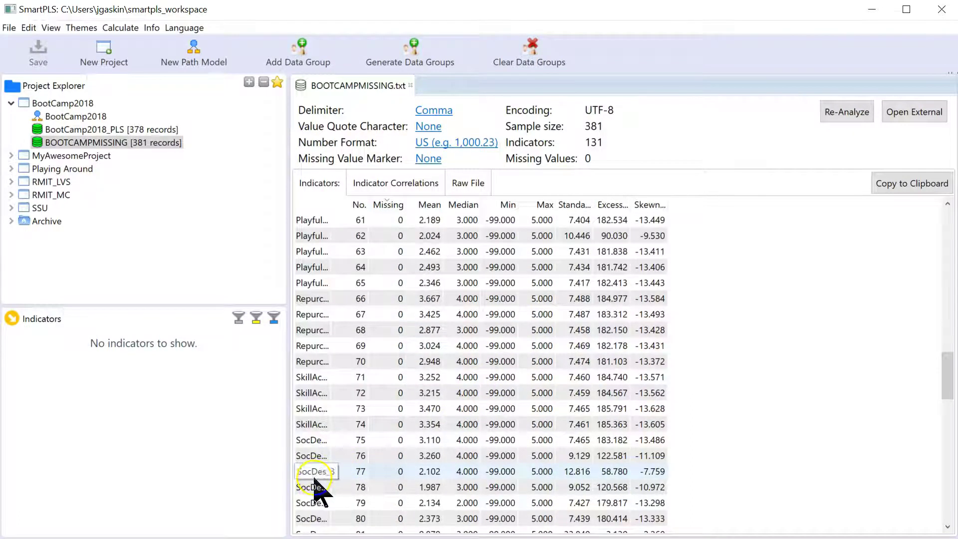
double_click(330, 205)
scroll(362, 514, down, 1)
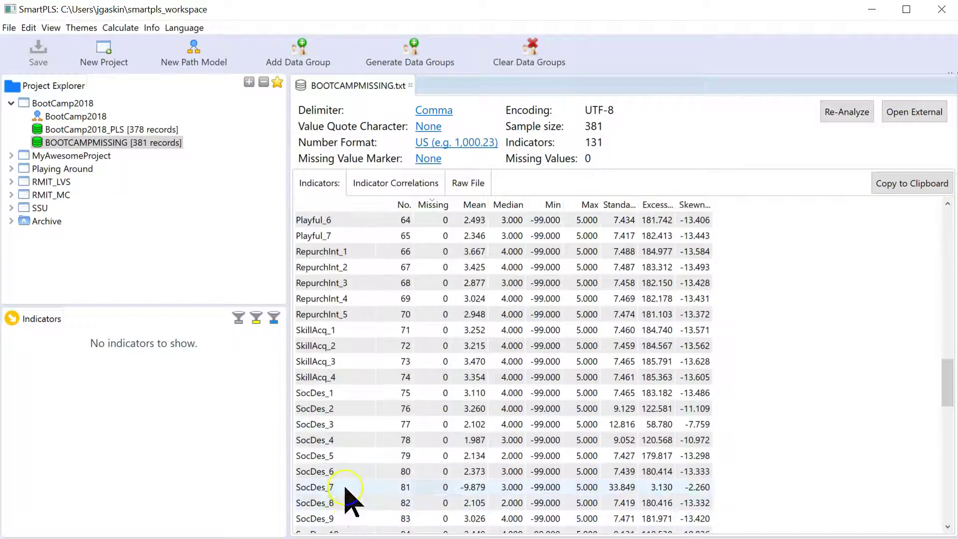
click(345, 488)
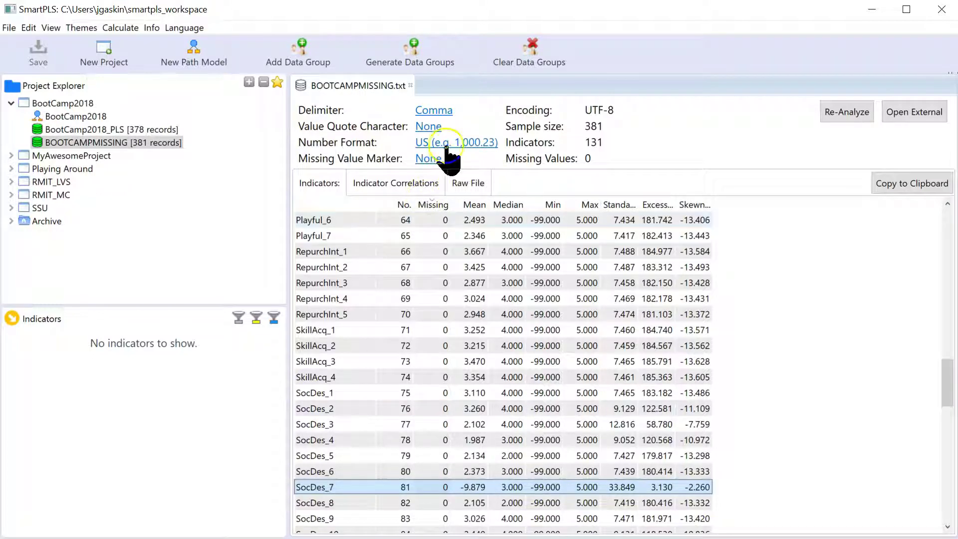
- Restore -99 as the missing-value marker and sort by missing count (242 missing)
click(430, 159)
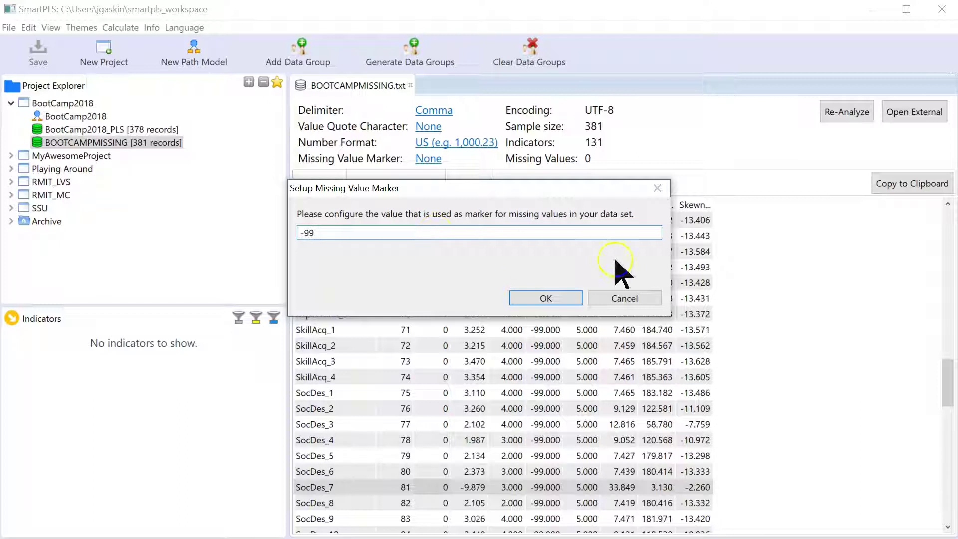
click(572, 298)
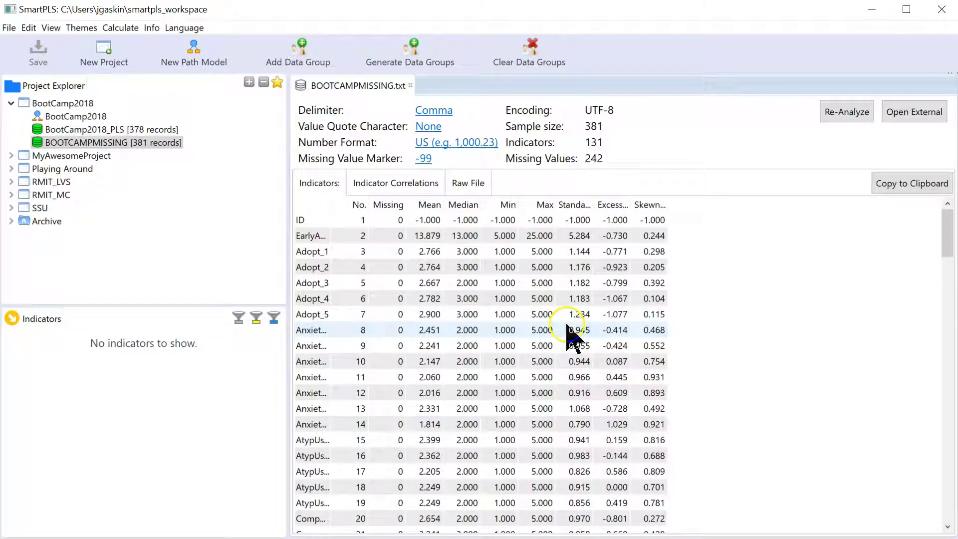
click(393, 205)
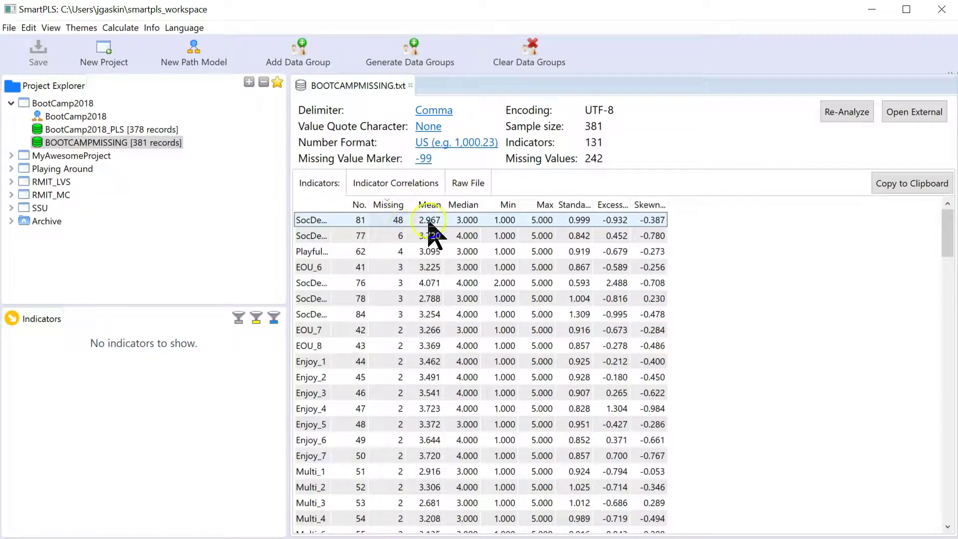